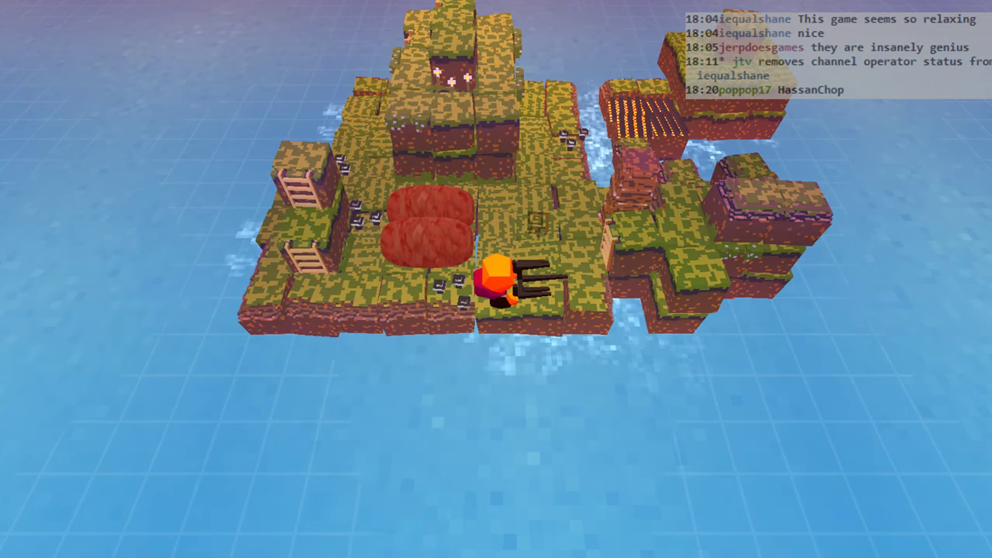
- Explore the island: north, east to the pillar and back, then south to the edge
key("Up")
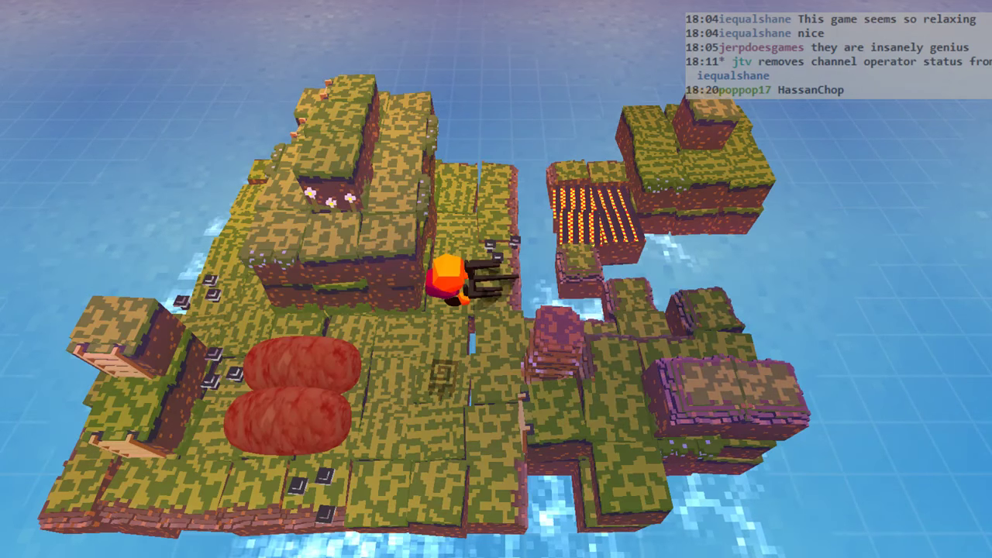
key("Right")
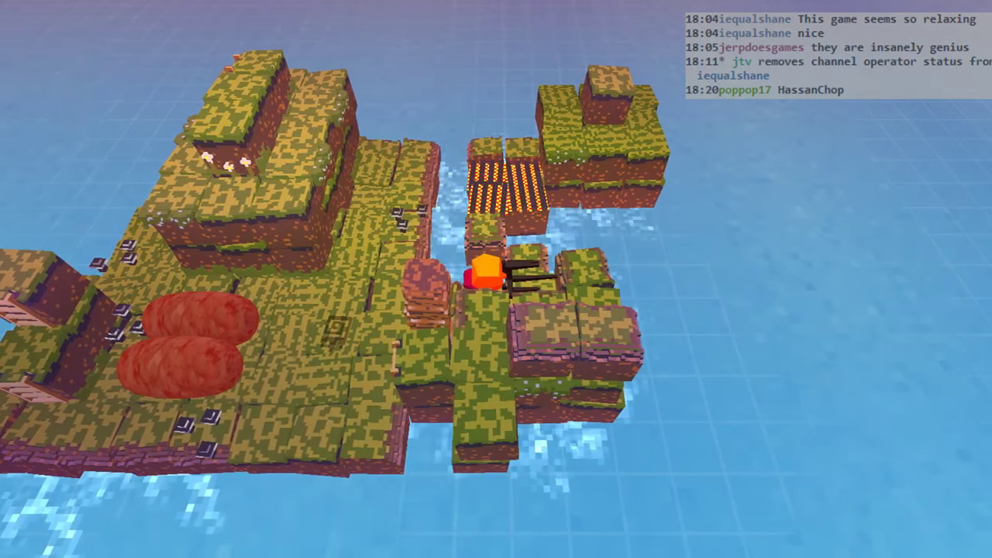
key("Left")
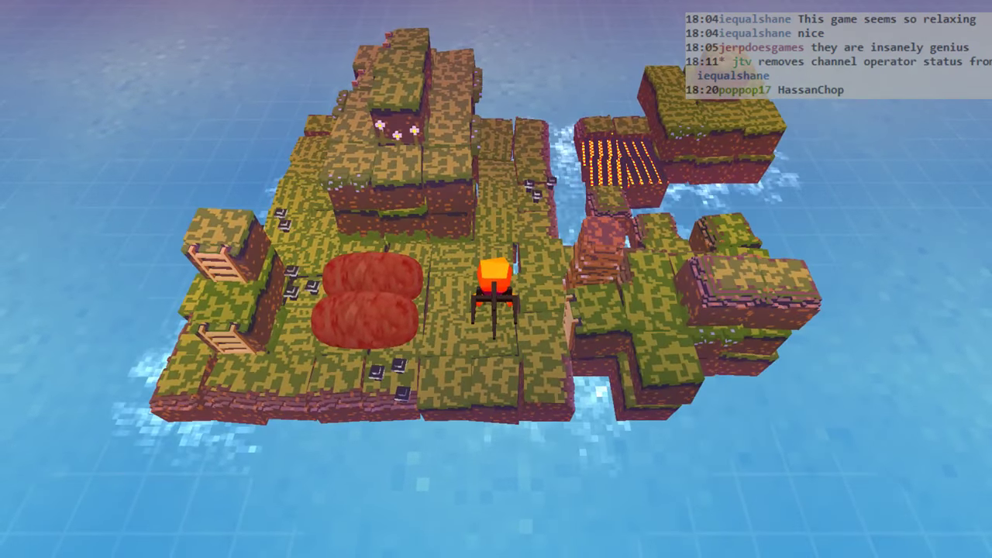
key("Down")
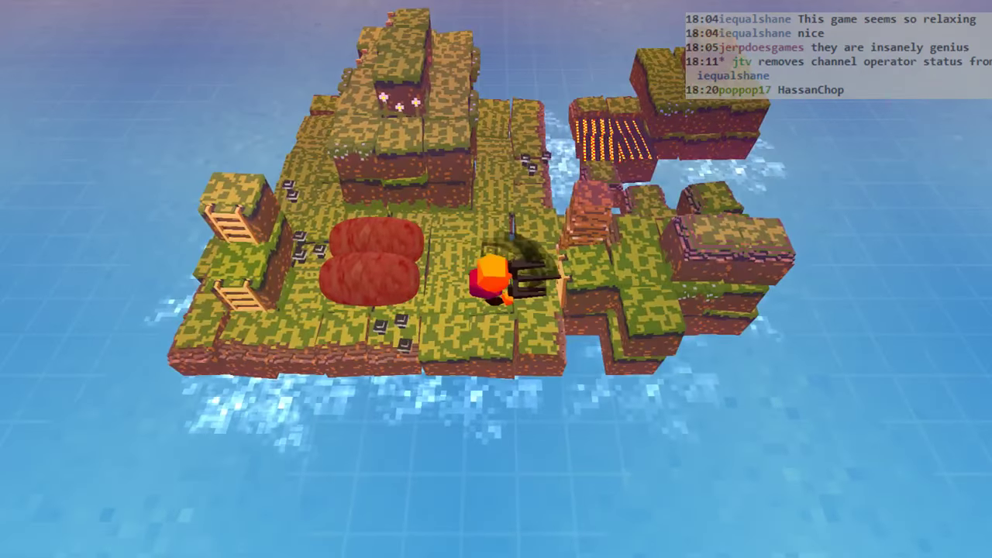
key("Right")
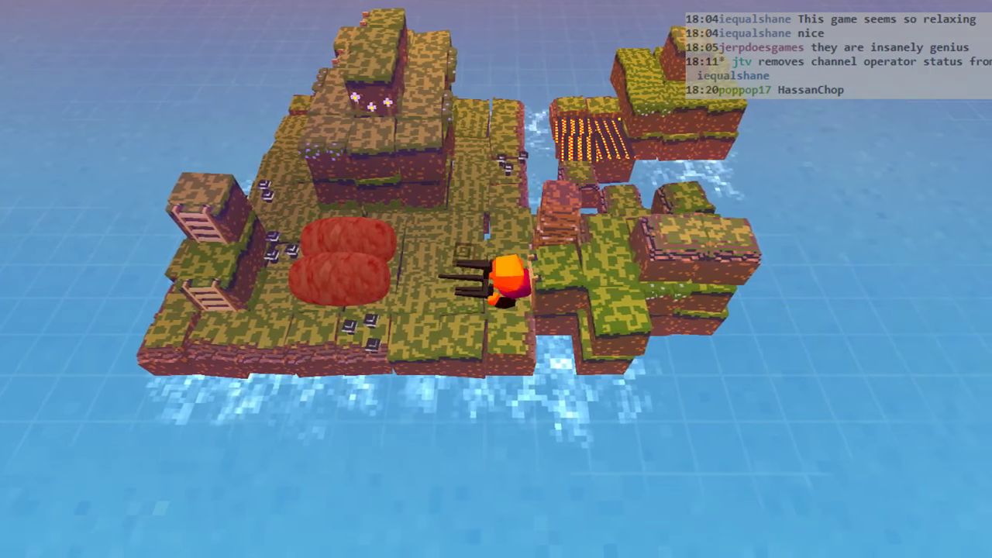
key("Down")
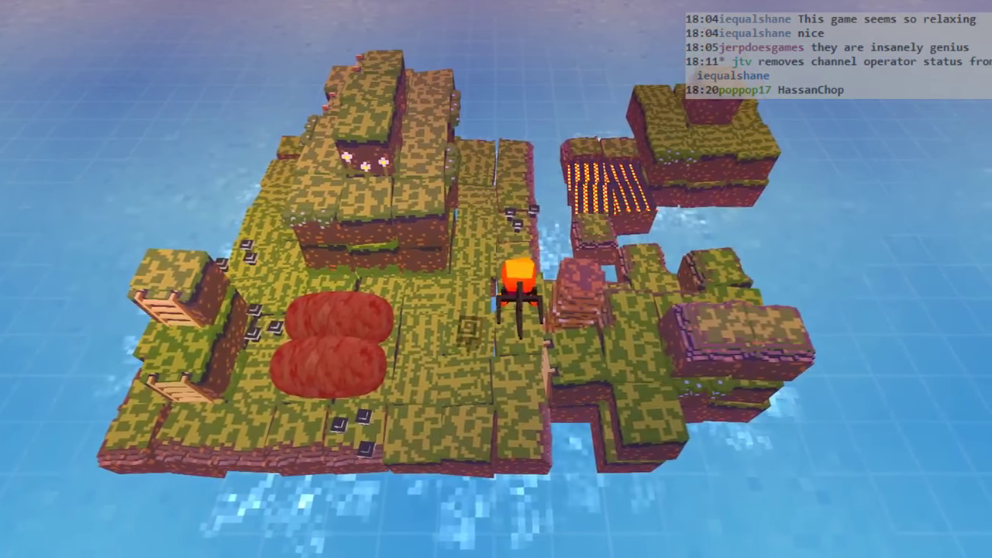
- Swing the fork through west, south, east and north, then walk south two tiles
key("Left")
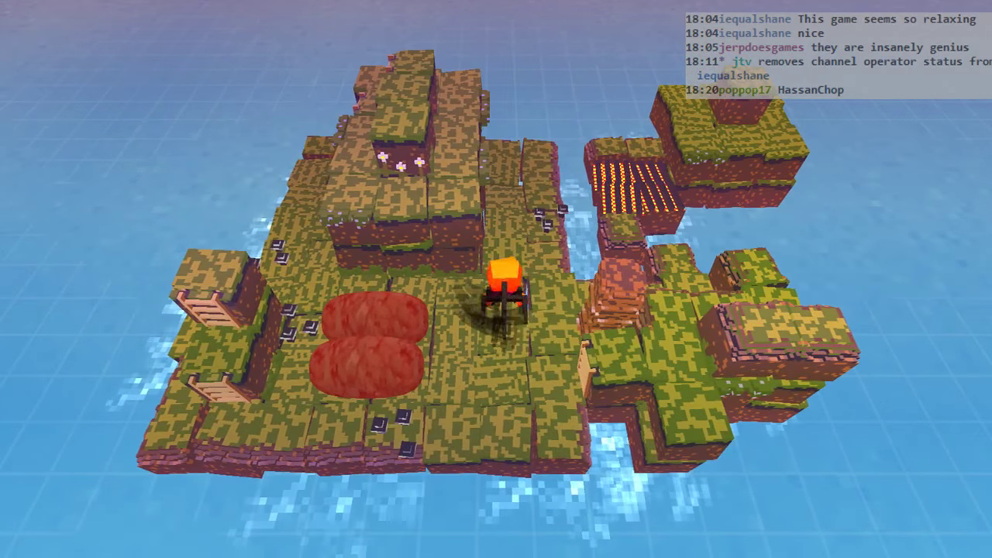
key("Down")
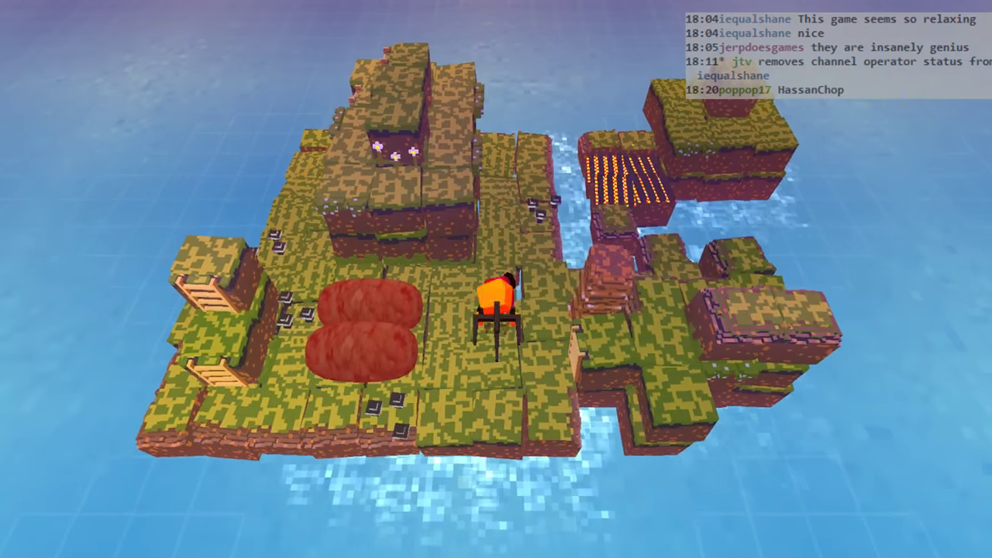
key("Right")
key("Up")
key("Up")
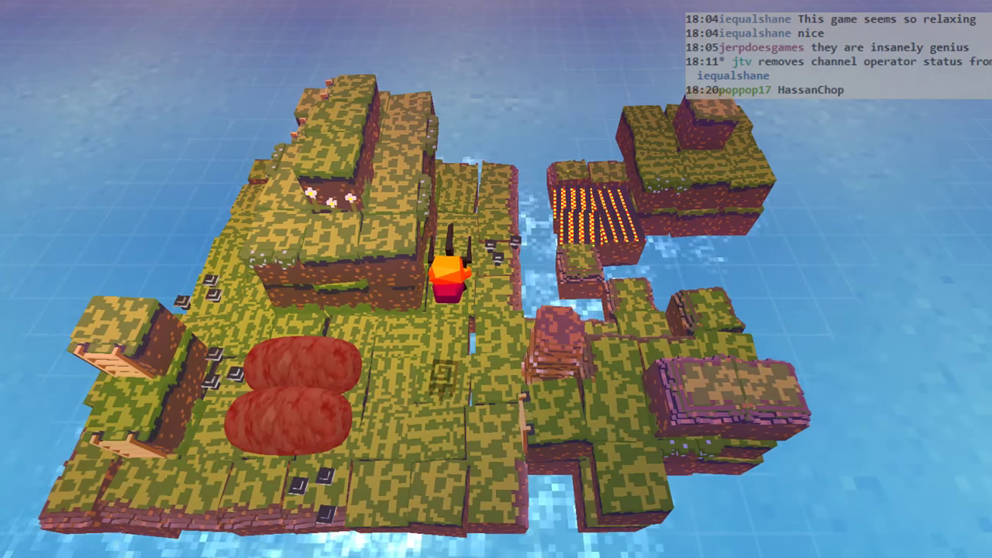
key("Down")
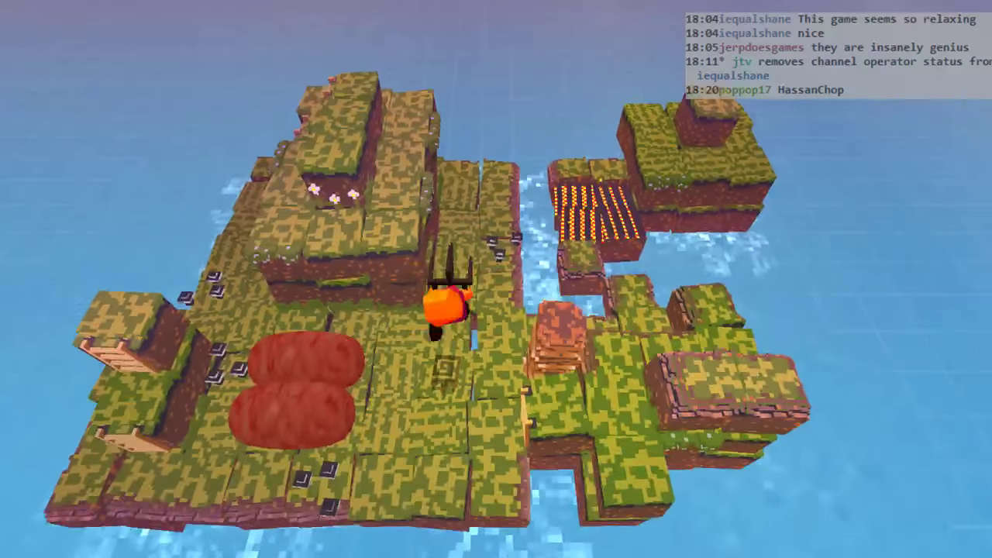
key("Down")
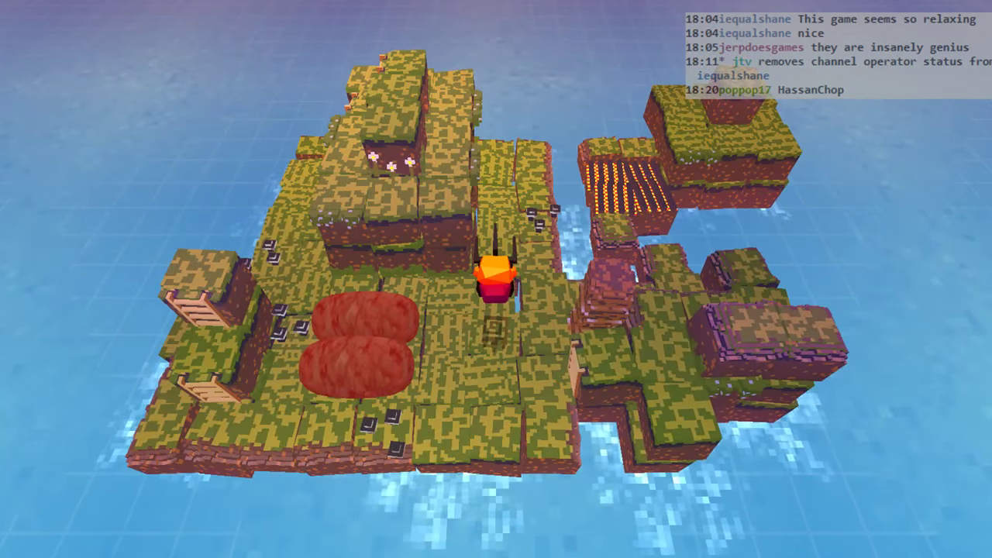
- Pace north past the sausages and back south into position beside them
key("Up")
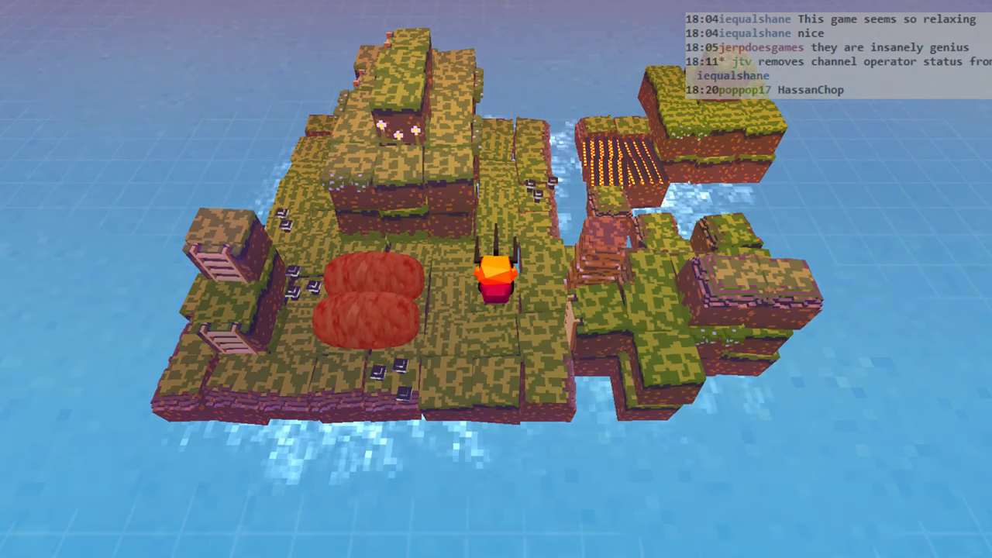
key("Down")
key("Down")
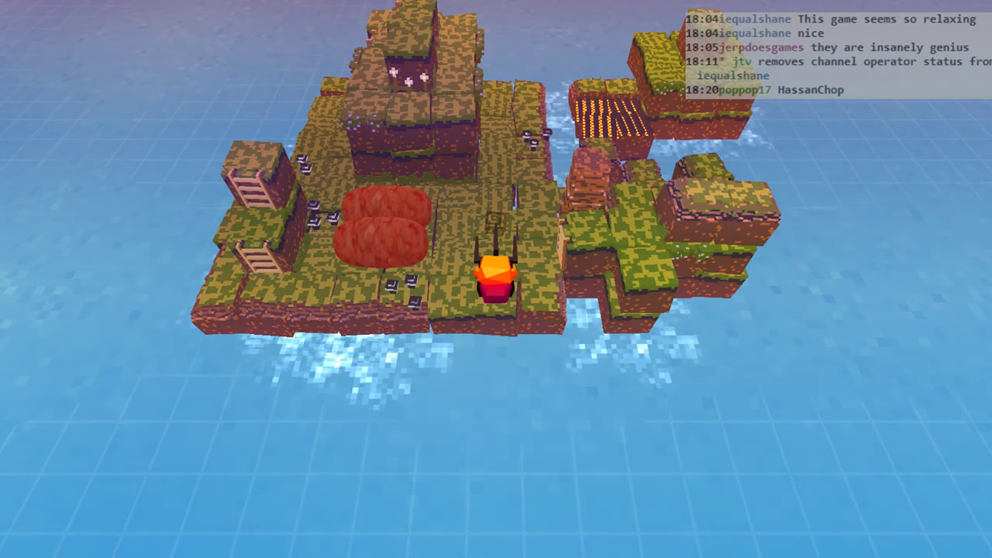
key("Up")
key("Up")
key("Up")
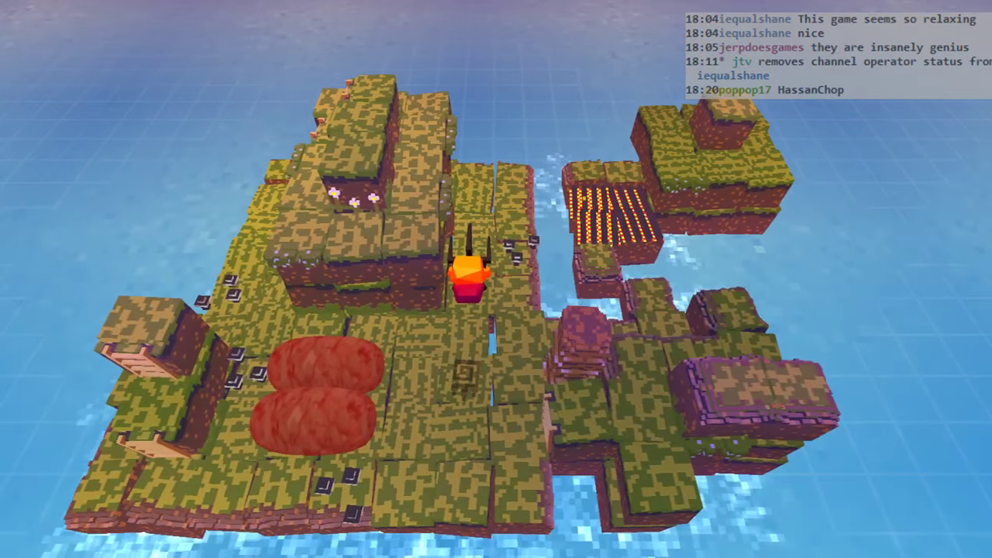
key("Down")
key("Down")
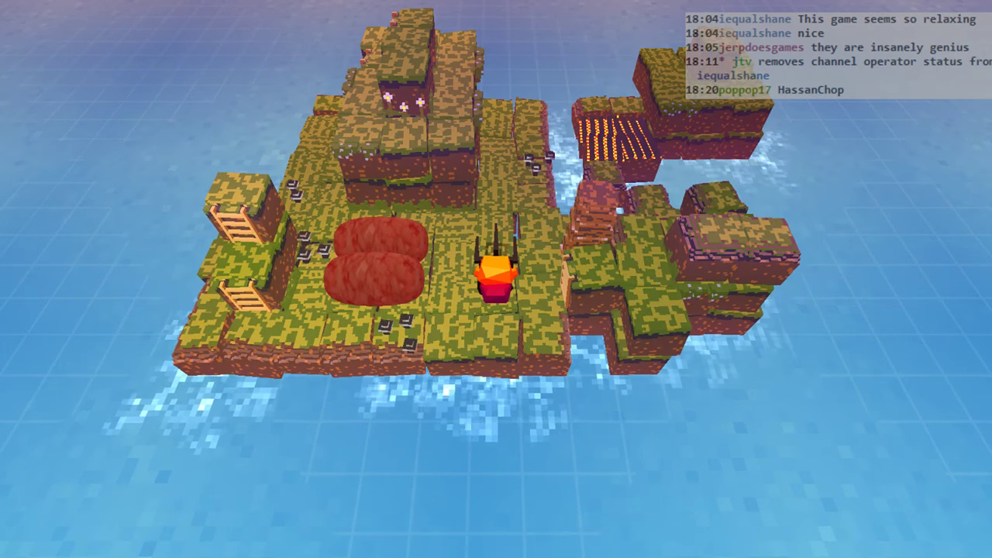
key("Down")
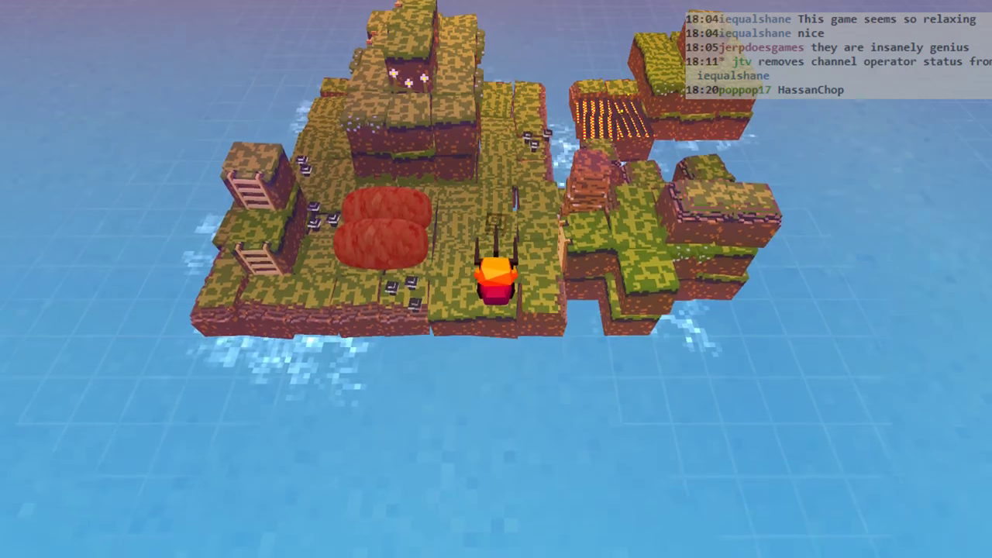
- Nudge the sausages apart with the fork and push the northern one west toward the ladders
key("Left")
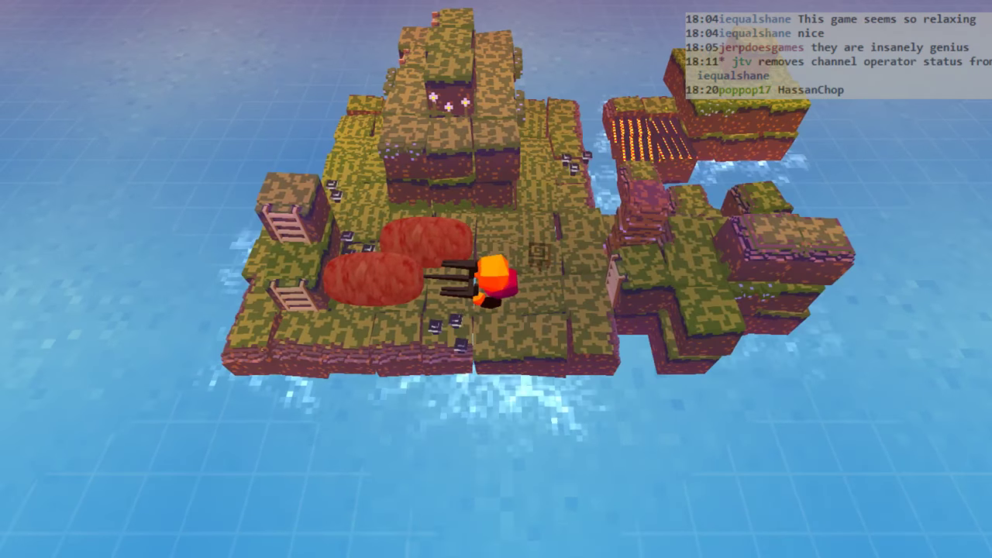
key("Up")
key("Left")
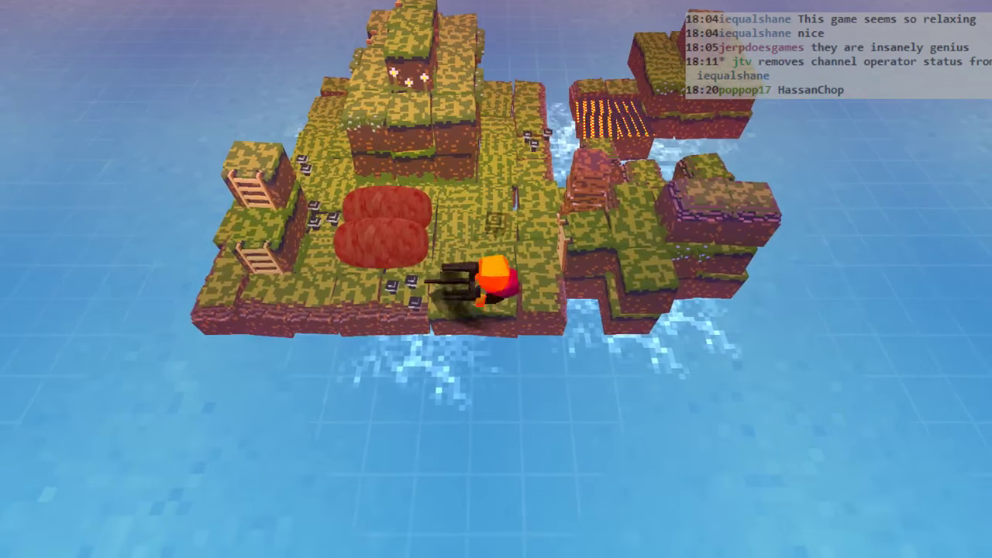
key("Left")
key("Up")
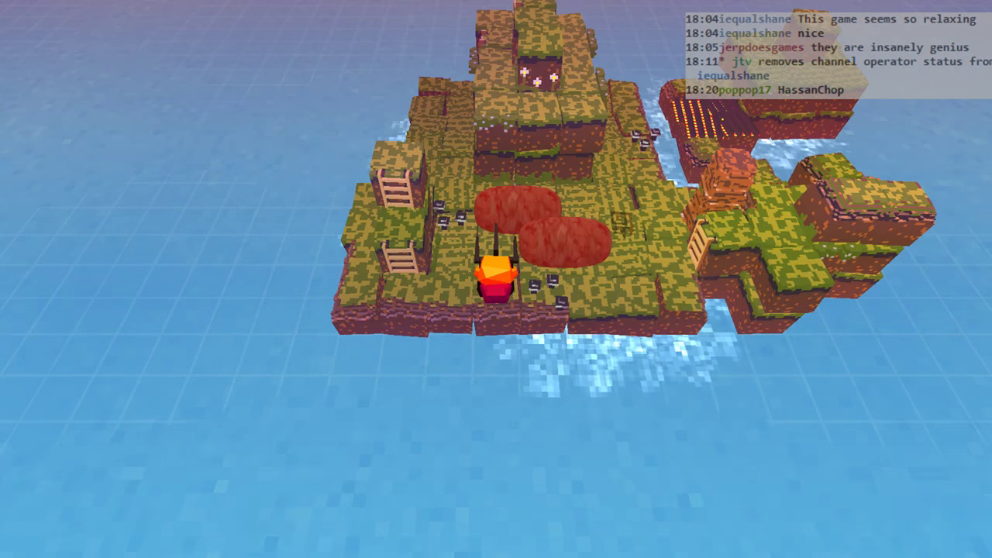
key("Left")
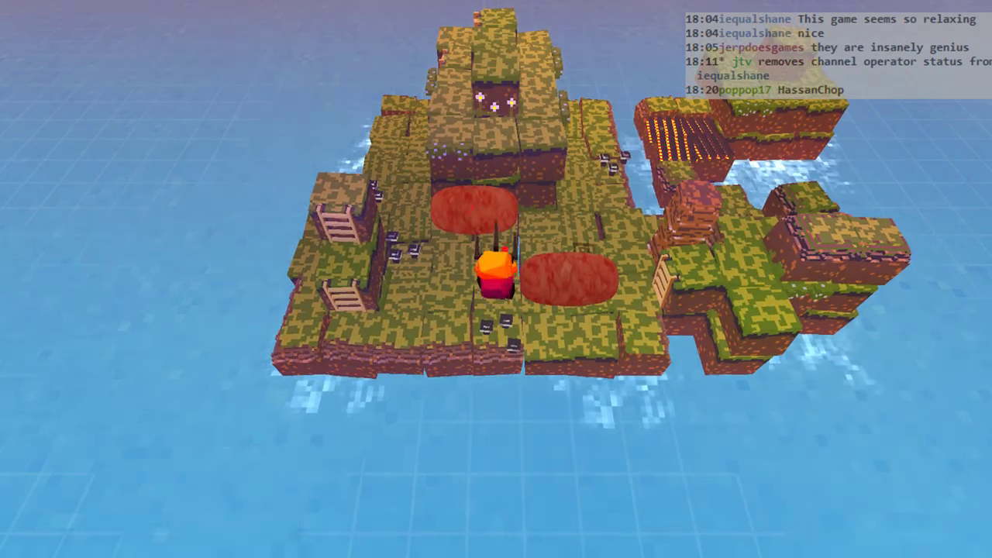
key("Left")
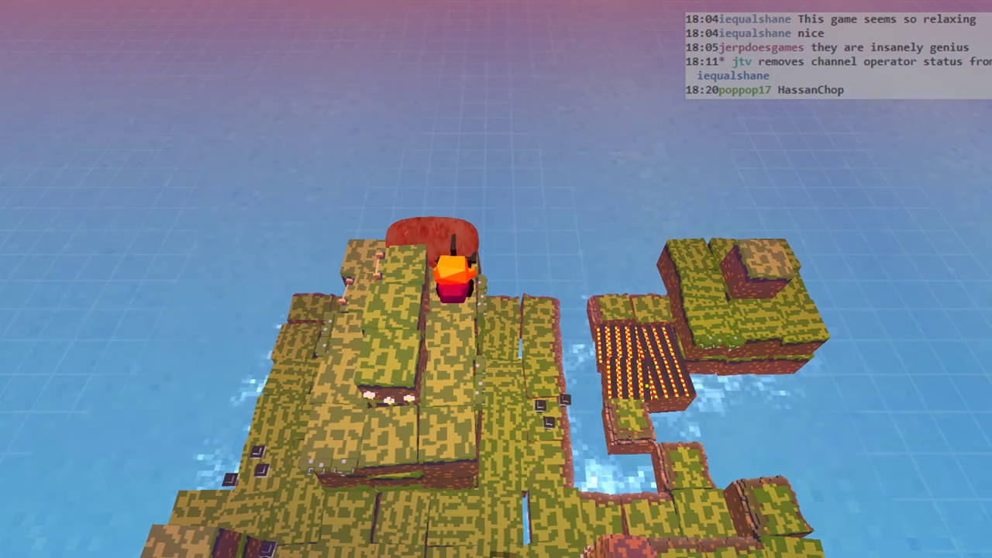
- Walk back toward the flower tiles and reposition beside the far sausage
key("Down")
key("Down")
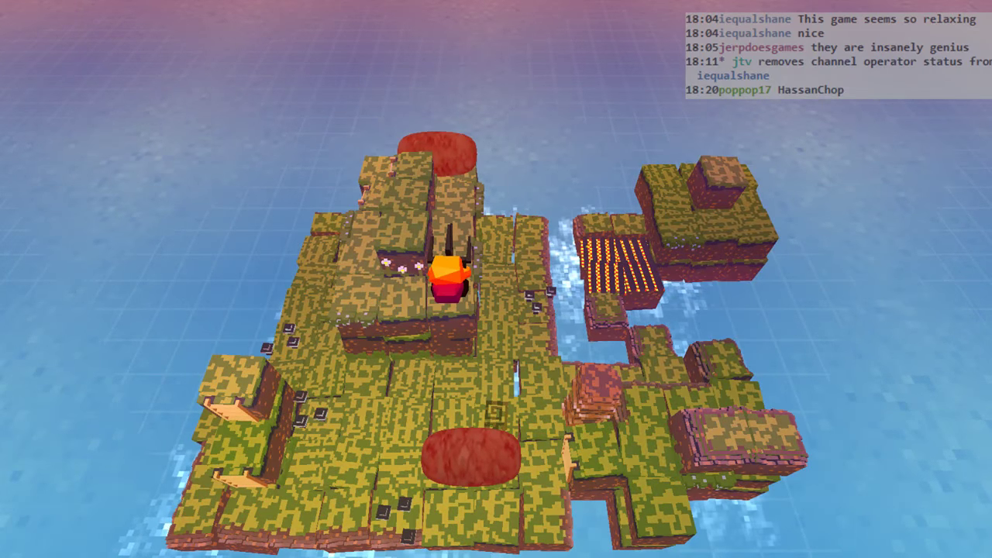
key("Right")
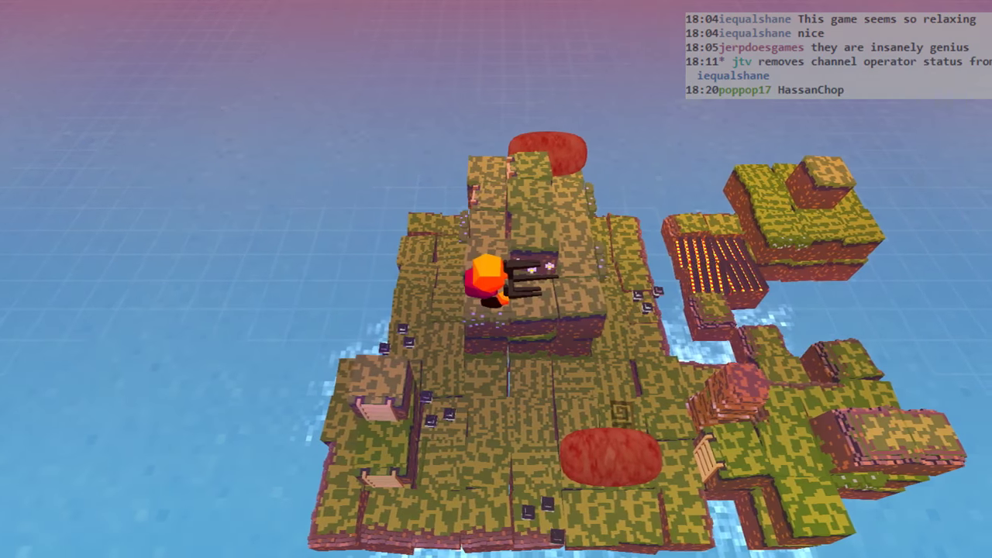
key("Down")
key("Up")
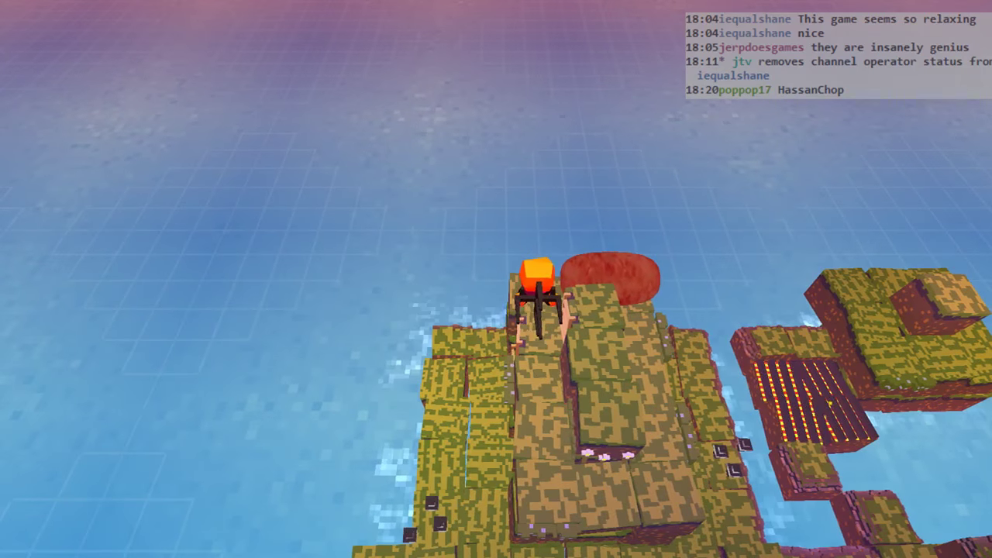
key("Left")
key("Up")
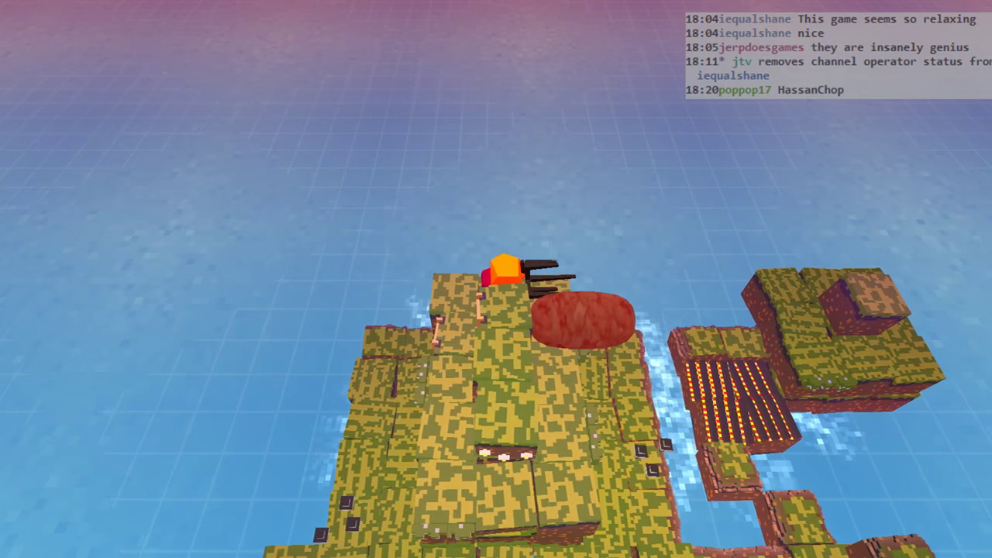
key("Up")
key("Down")
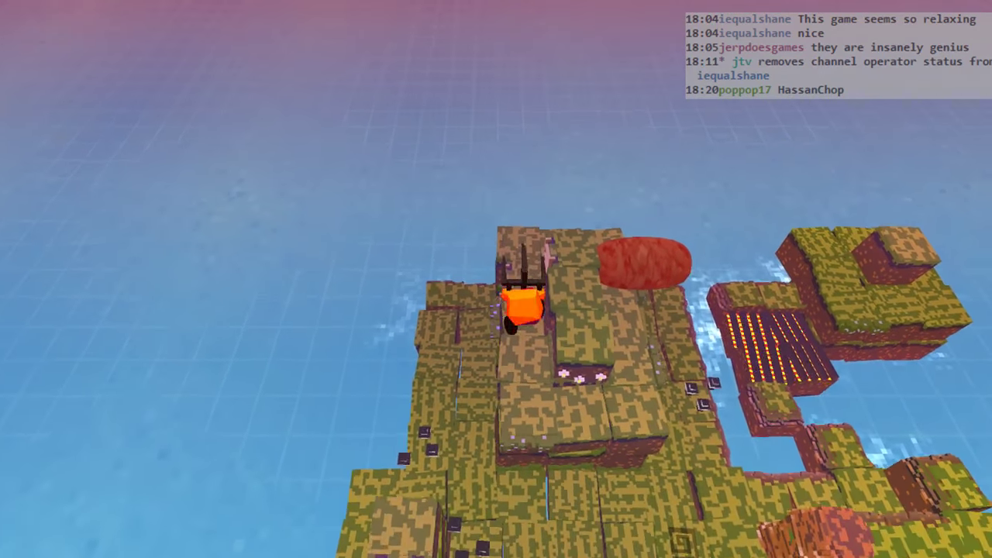
- Walk three tiles along the sausage, aim the fork up, and shift two tiles left beneath it
key("Down")
key("Down")
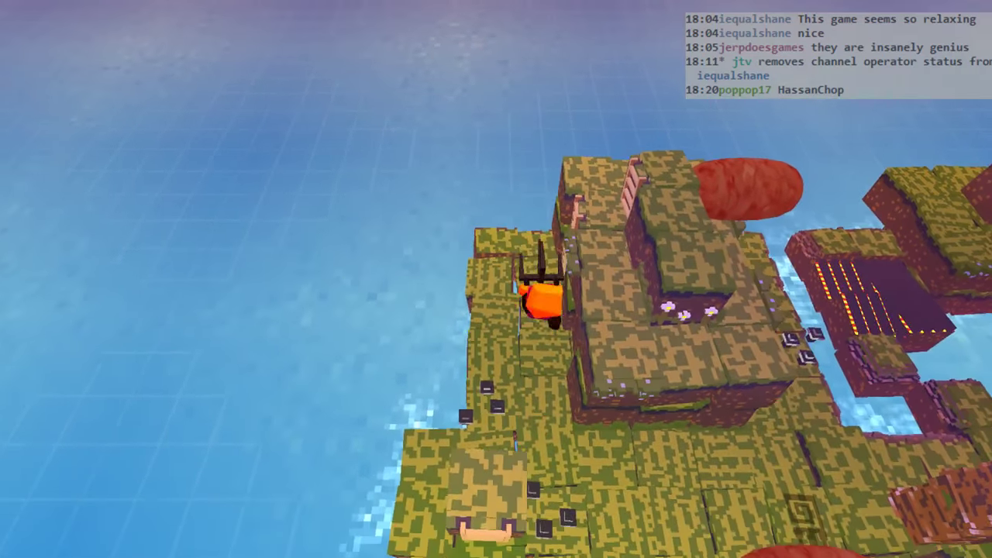
key("Right")
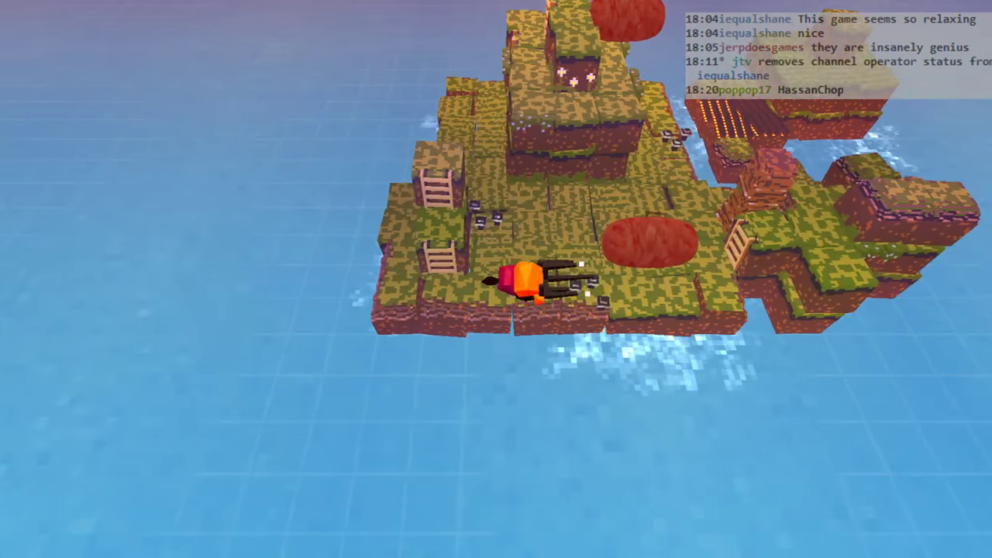
key("Right")
key("Right")
key("Right")
key("Up")
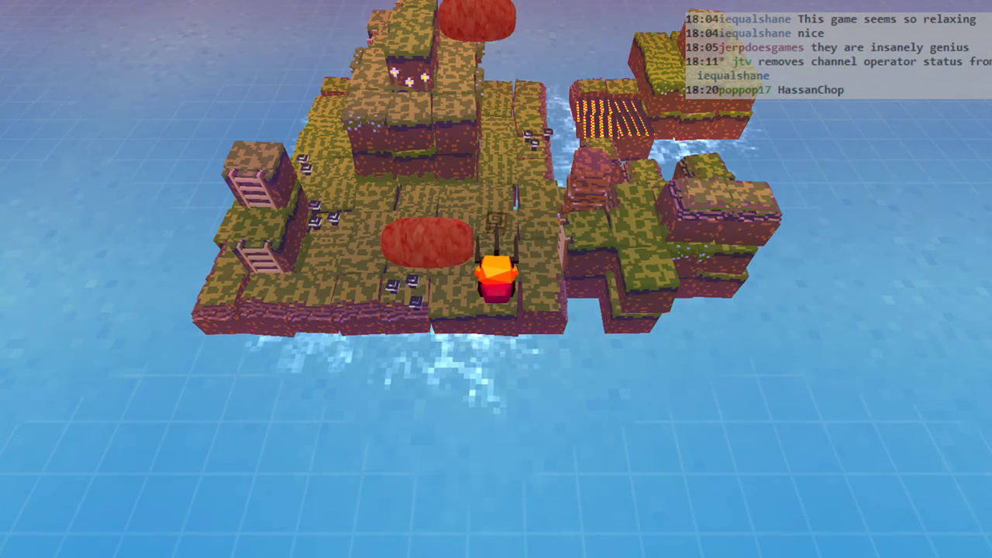
key("Right")
key("Left")
key("Up")
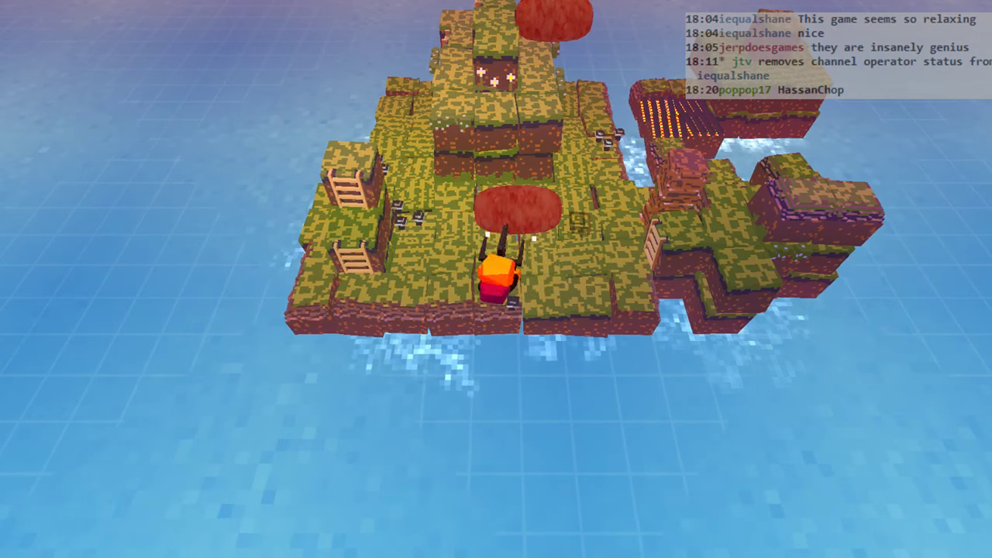
- Jab the sausage, step back and undo, then restart Baby Rock with R
key("Up")
key("Up")
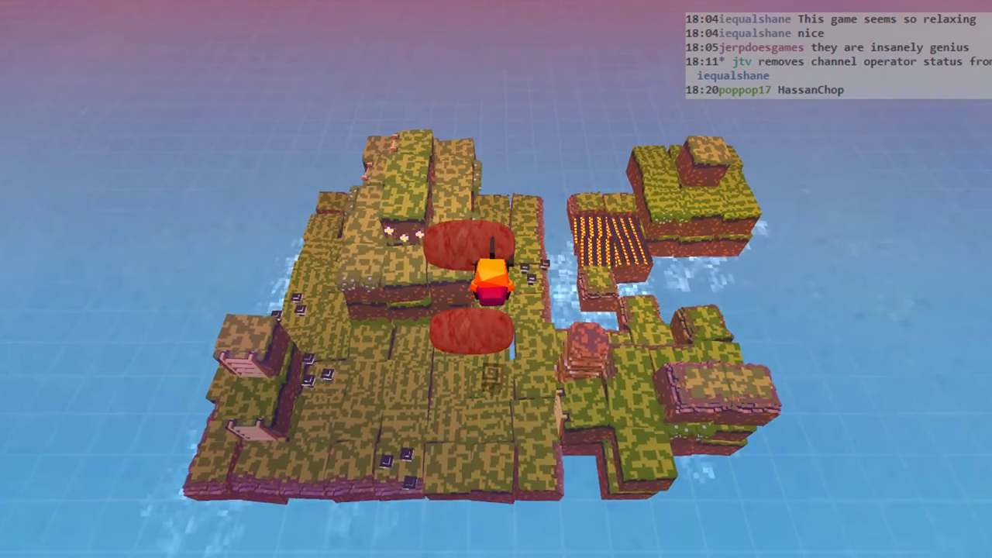
key("Down")
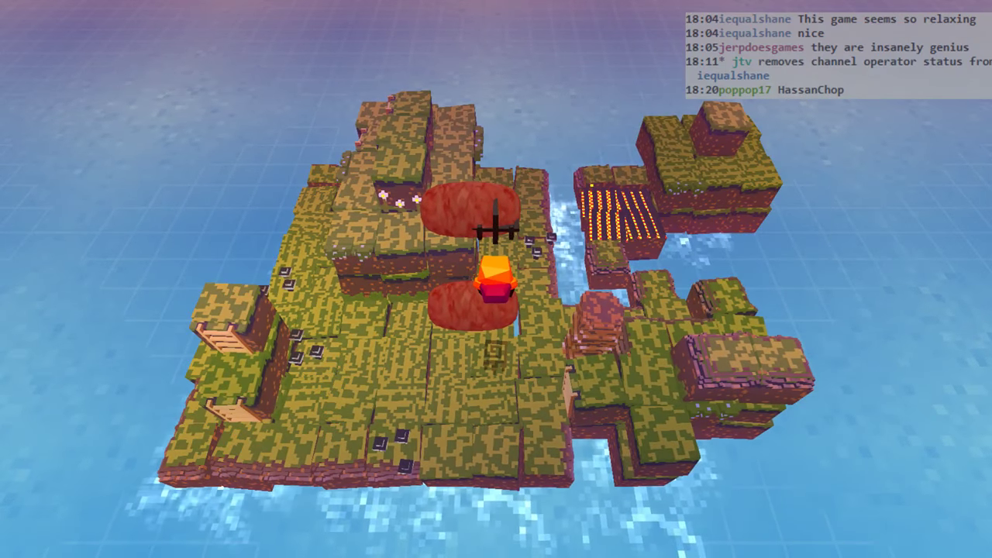
key("Down")
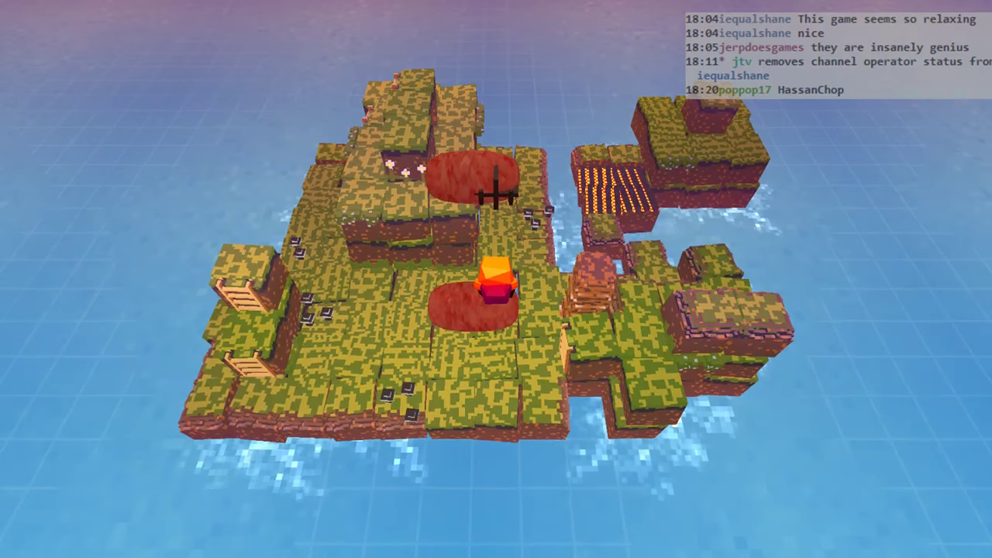
key("Up")
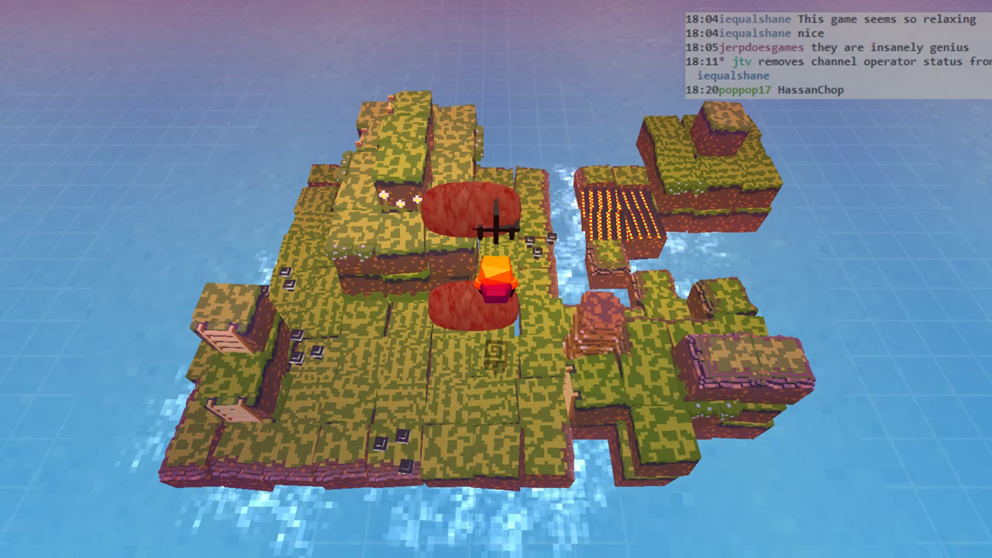
key("r")
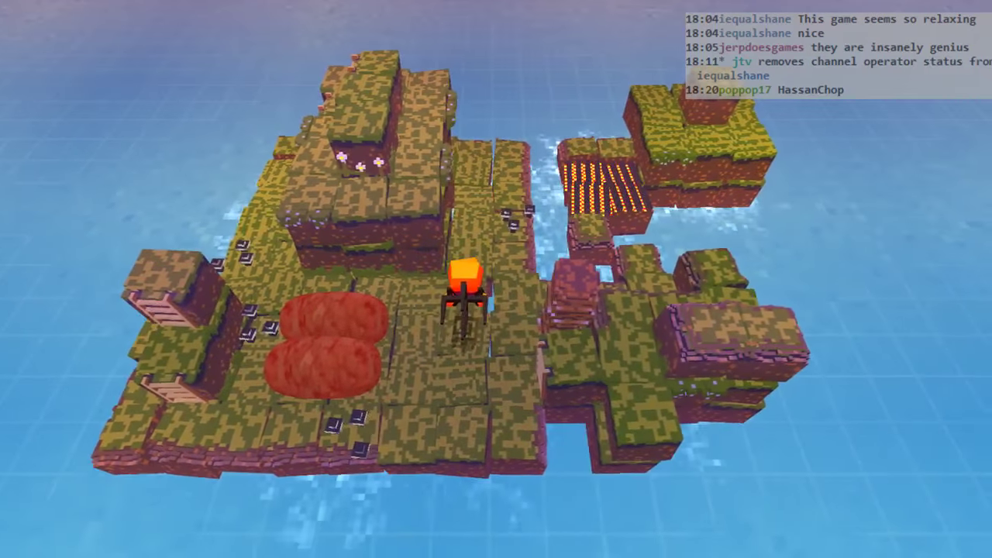
key("Left")
key("Left")
key("Left")
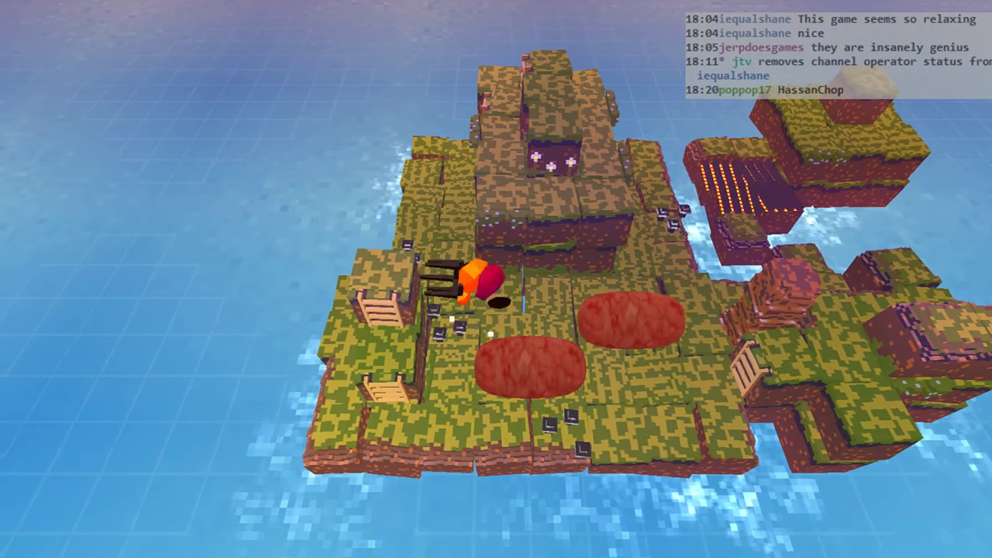
key("Down")
key("Right")
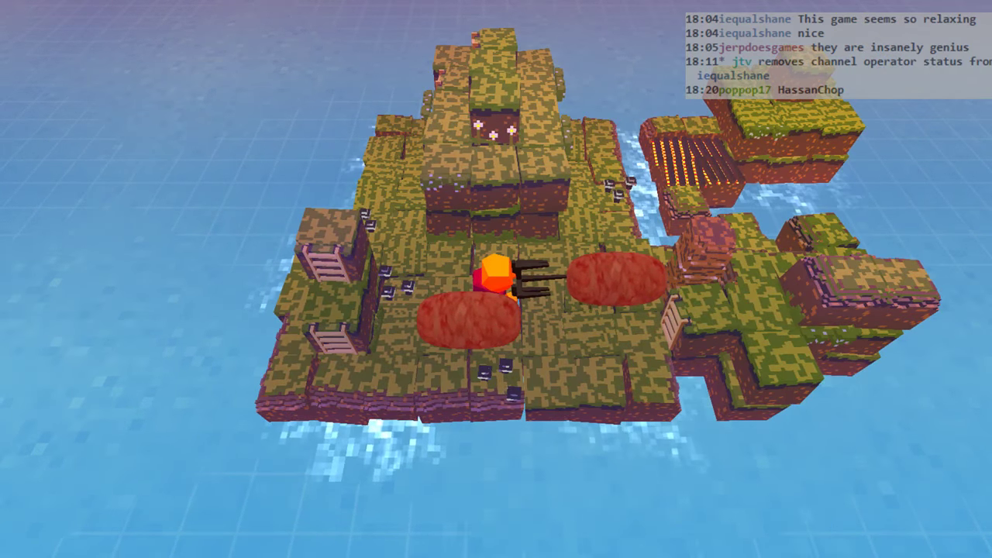
key("Left")
key("Left")
key("Up")
key("Down")
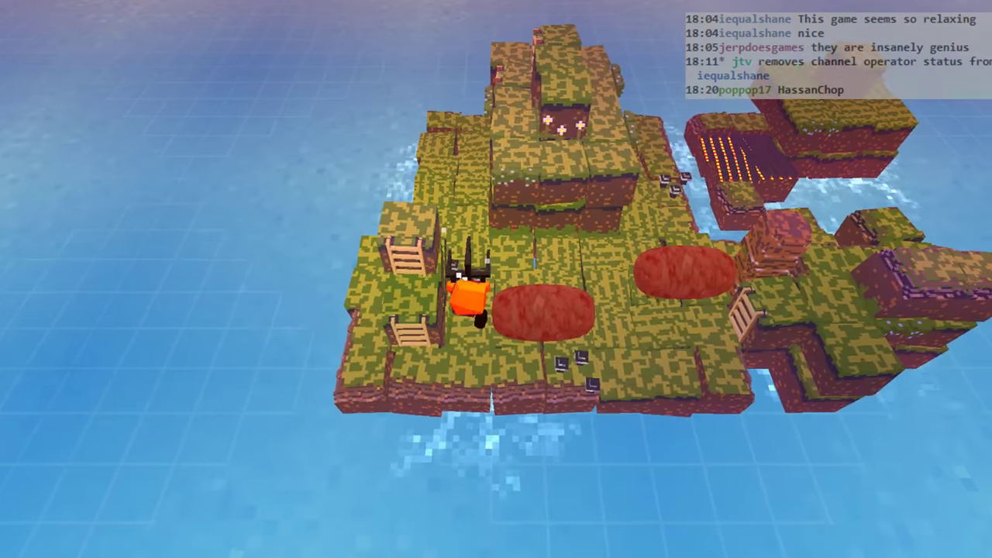
key("Down")
key("Right")
key("Left")
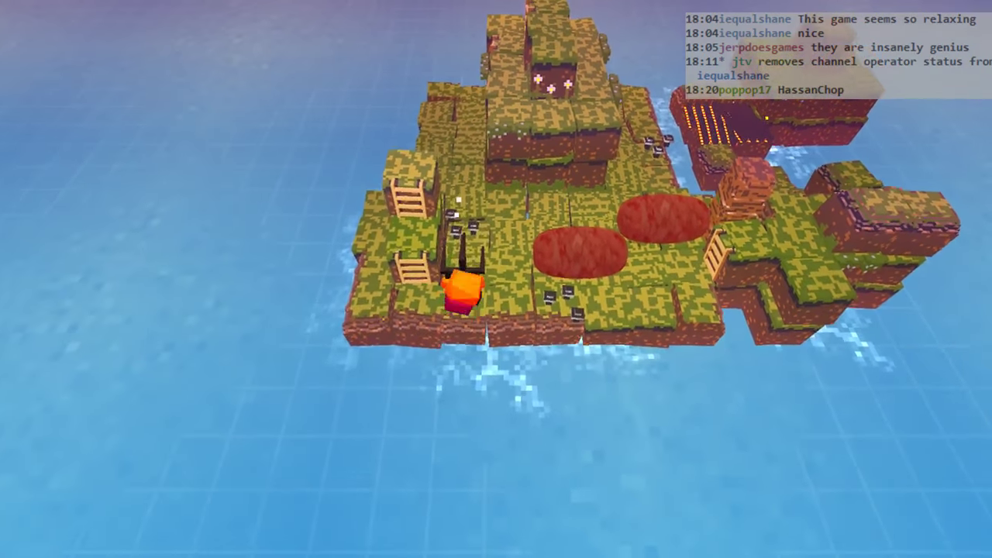
key("Down")
key("Right")
key("Right")
key("Right")
key("Right")
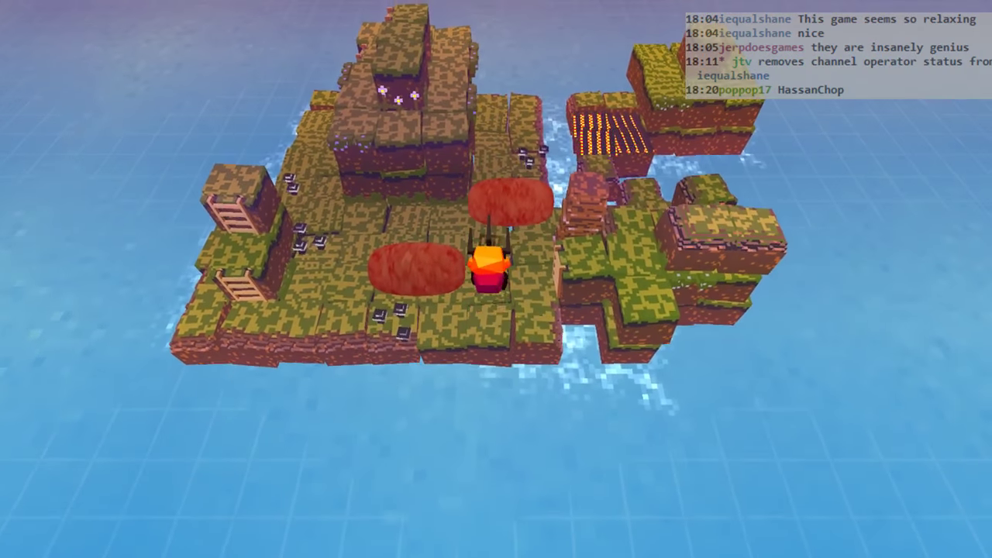
key("Up")
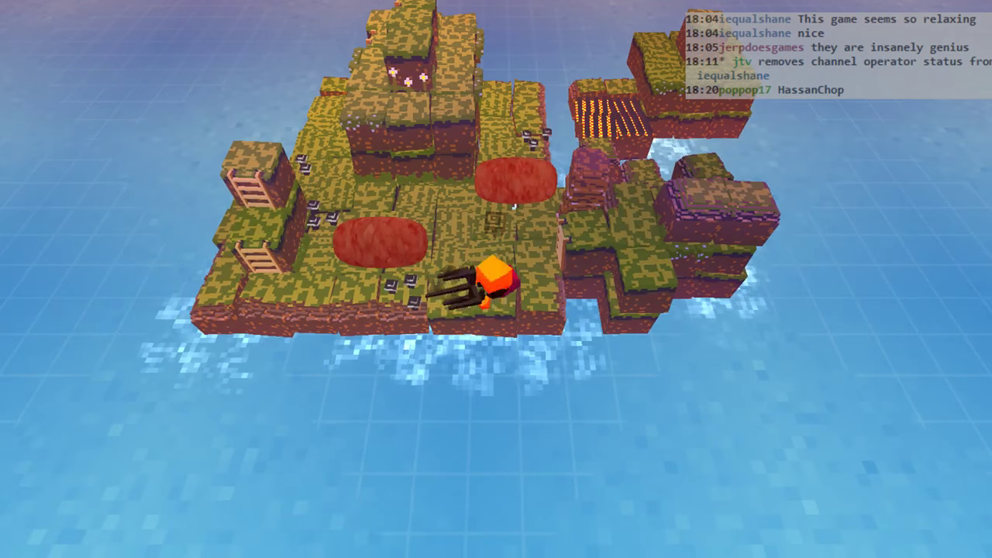
key("Up")
key("Up")
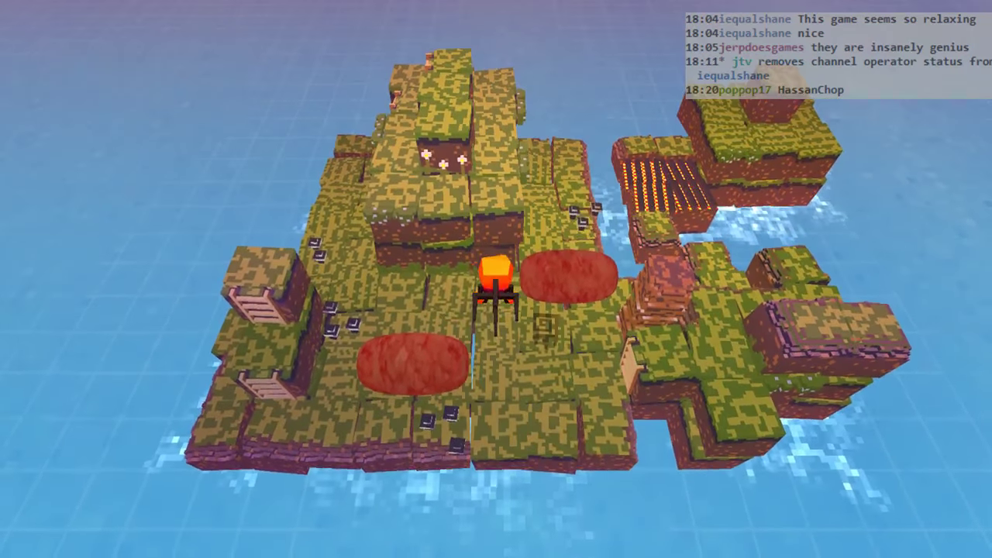
key("Down")
key("Up")
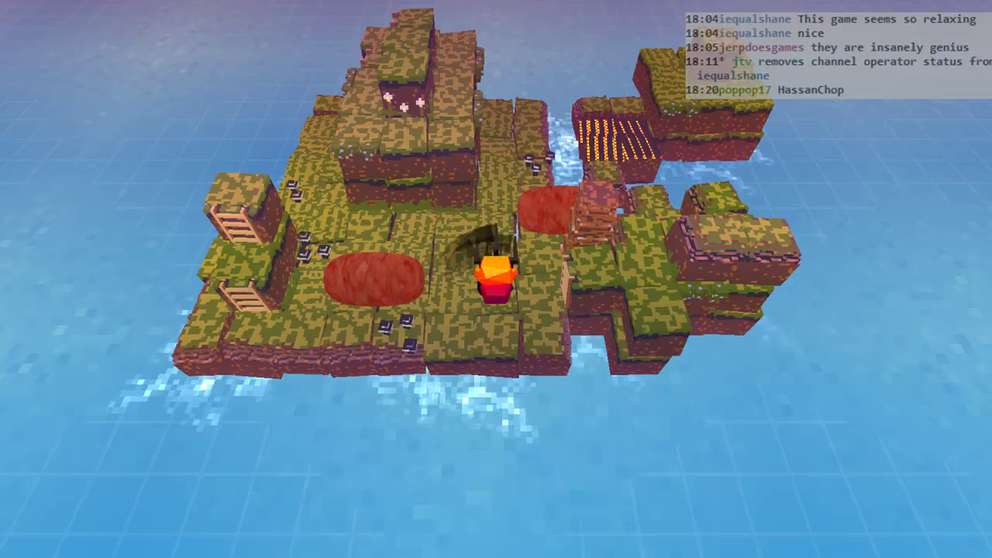
key("Right")
key("Down")
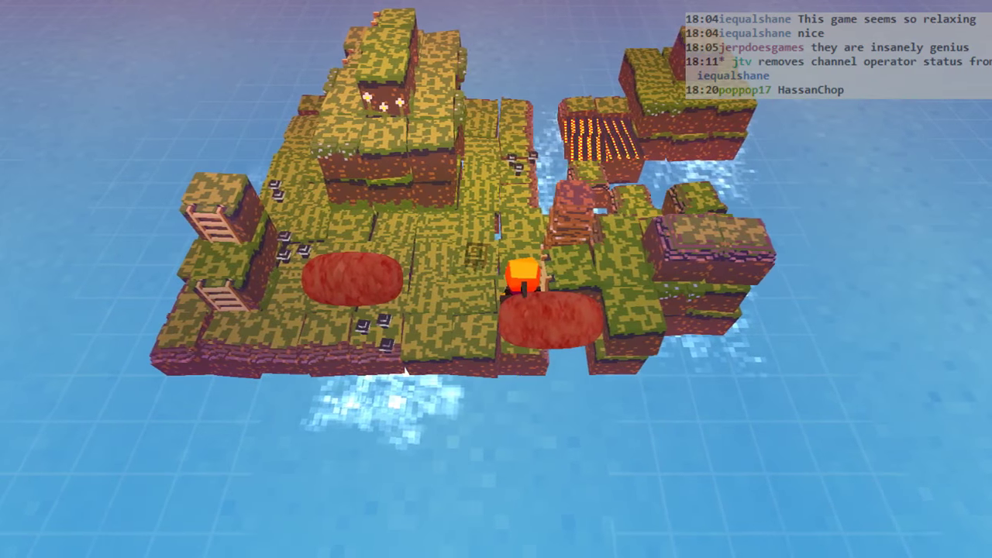
- Walk left below the sausages, then step right and push forward into them
key("Down")
key("Left")
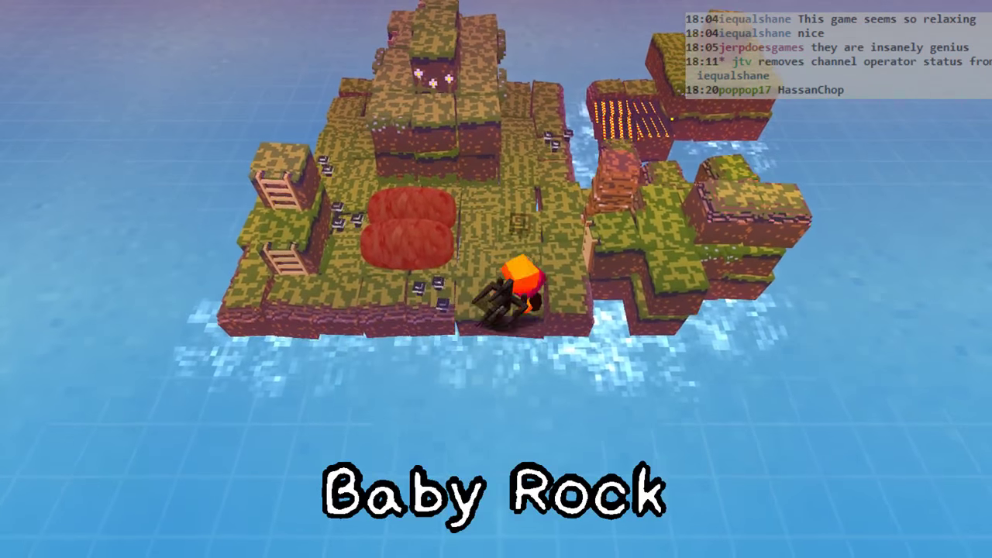
key("Left")
key("Left")
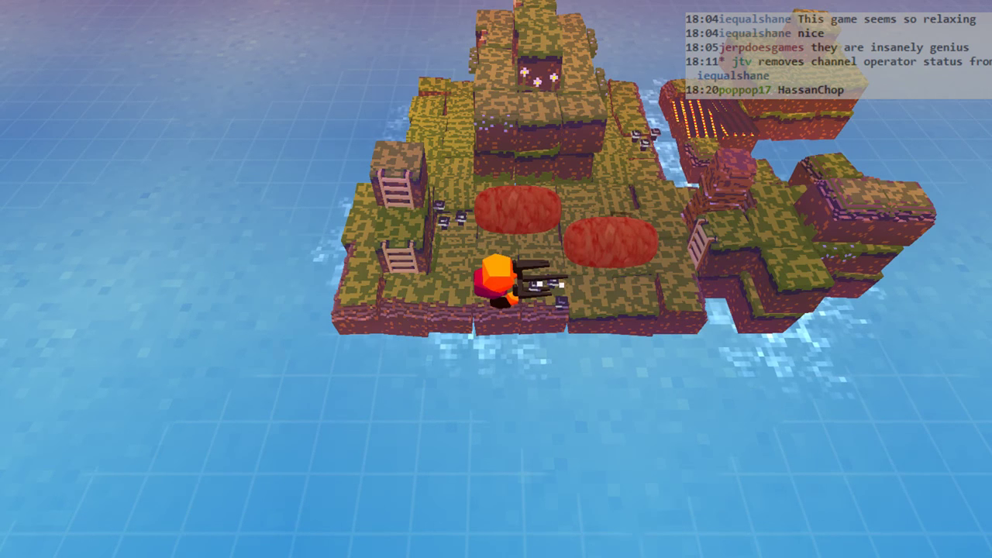
key("Right")
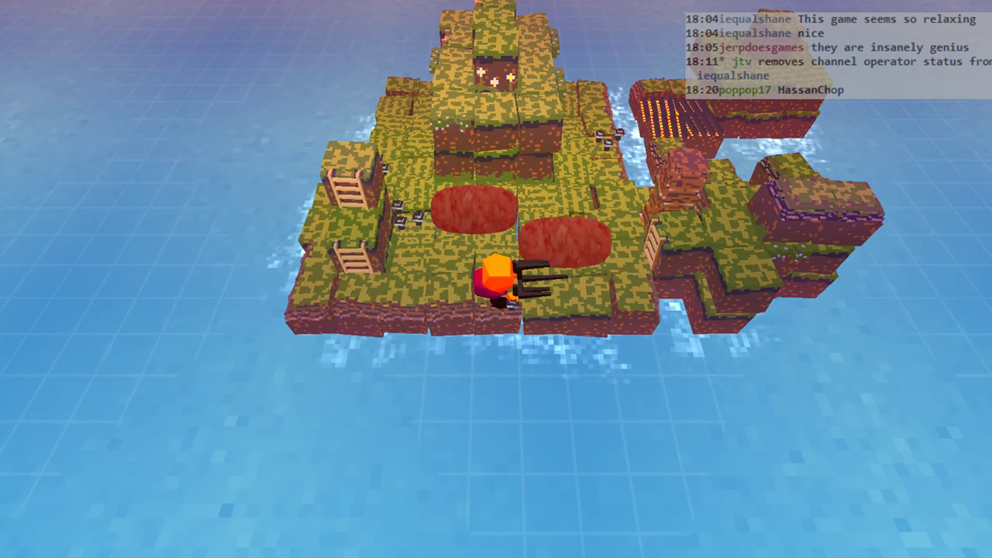
key("Up")
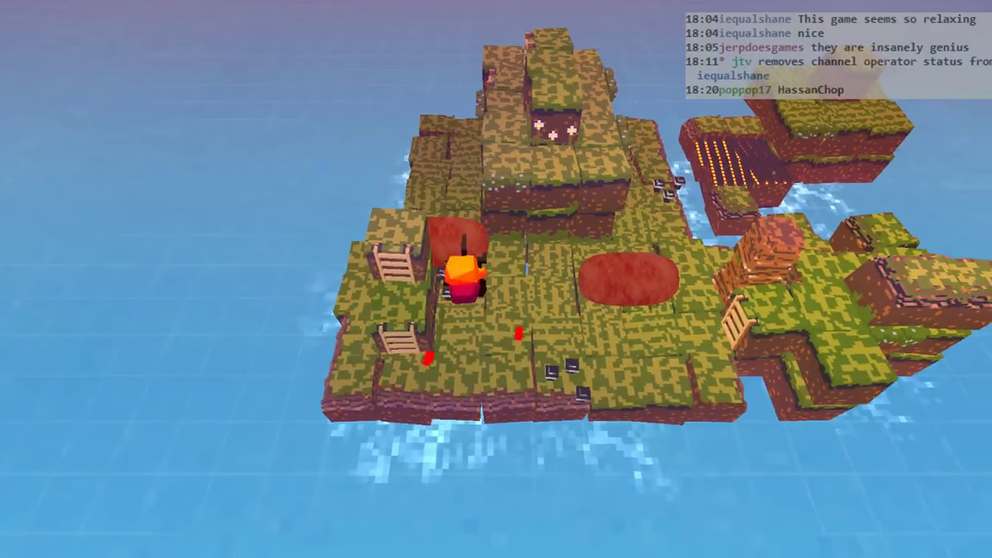
- Climb onto the tall back block and face the fork left toward the sausage
key("w")
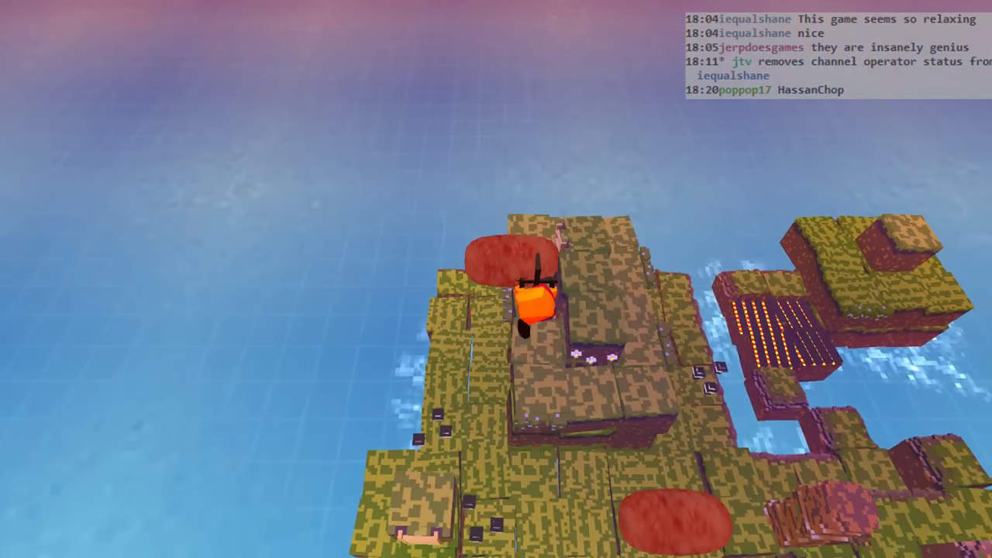
key("w")
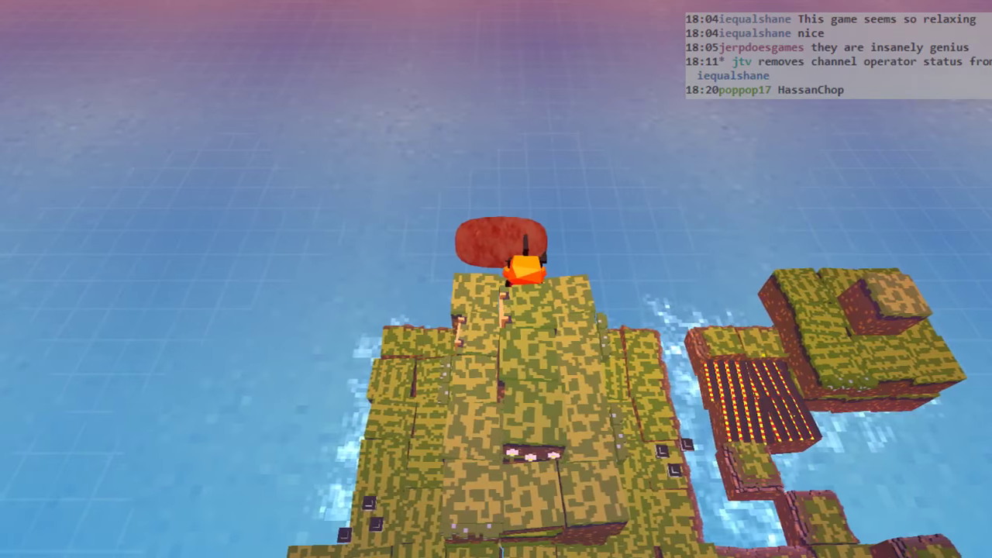
key("w")
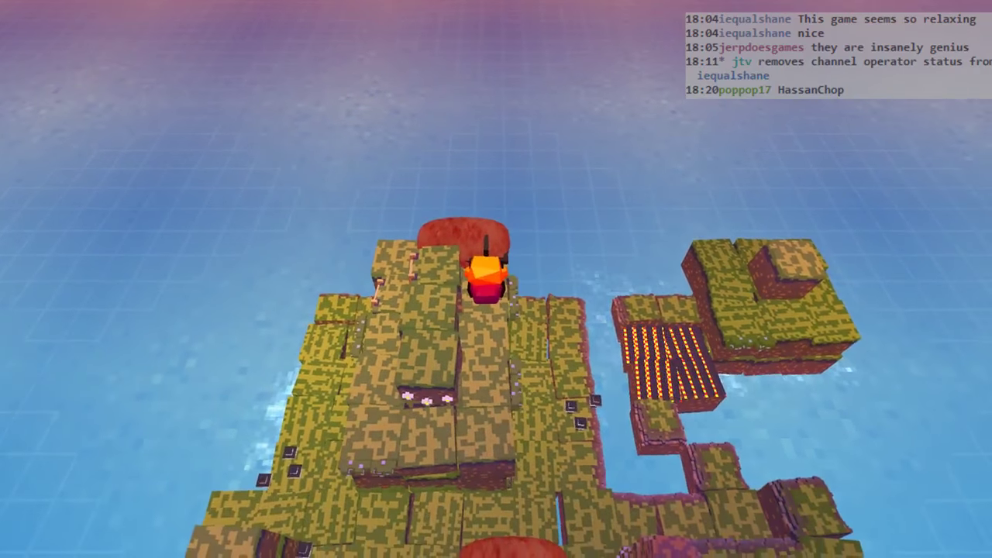
key("w")
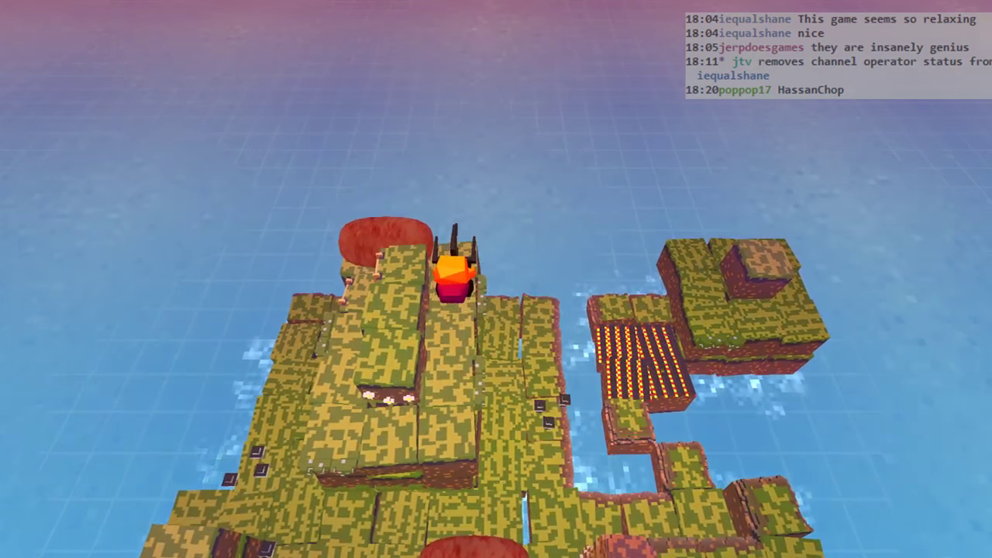
key("a")
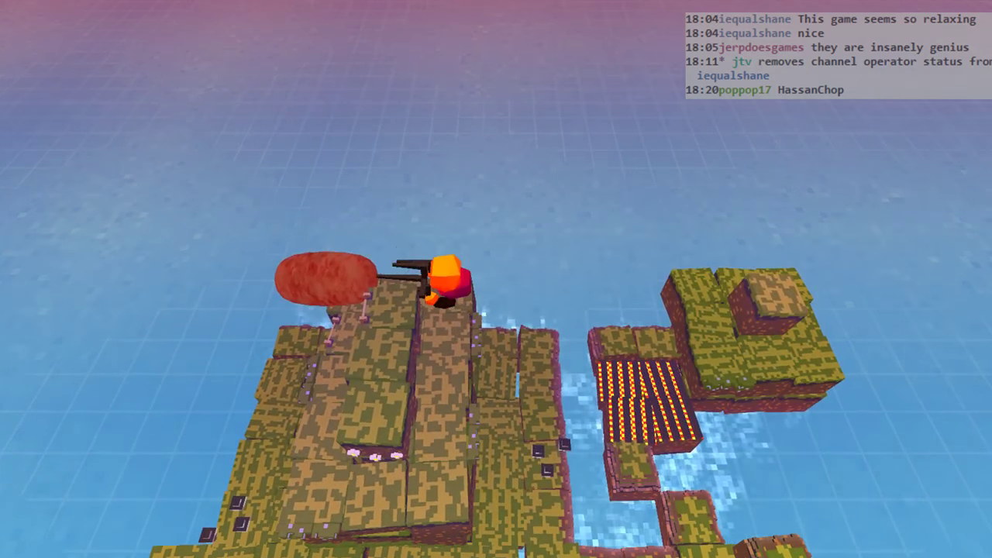
key("a")
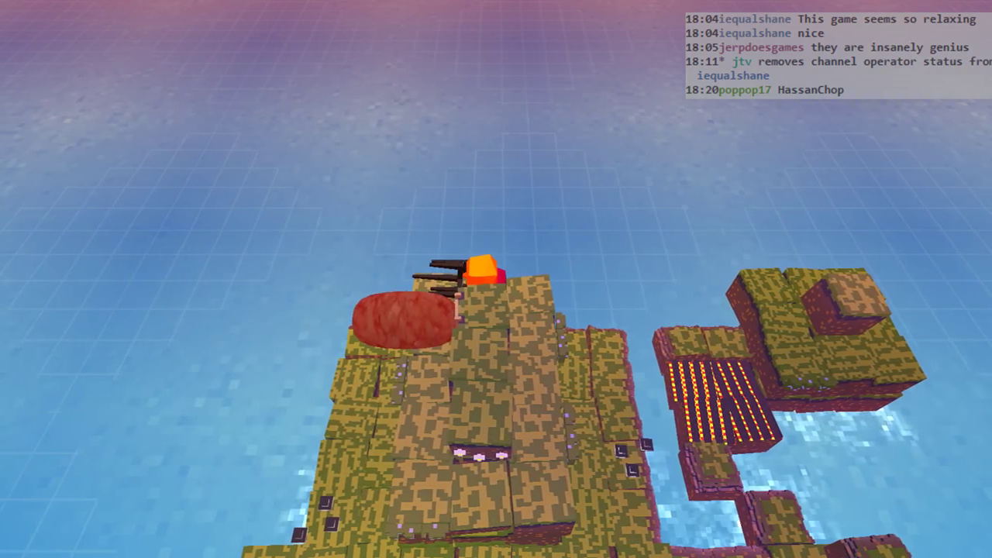
- Step down to a lower block, turn the fork left, and walk down-left off it
key("s")
key("s")
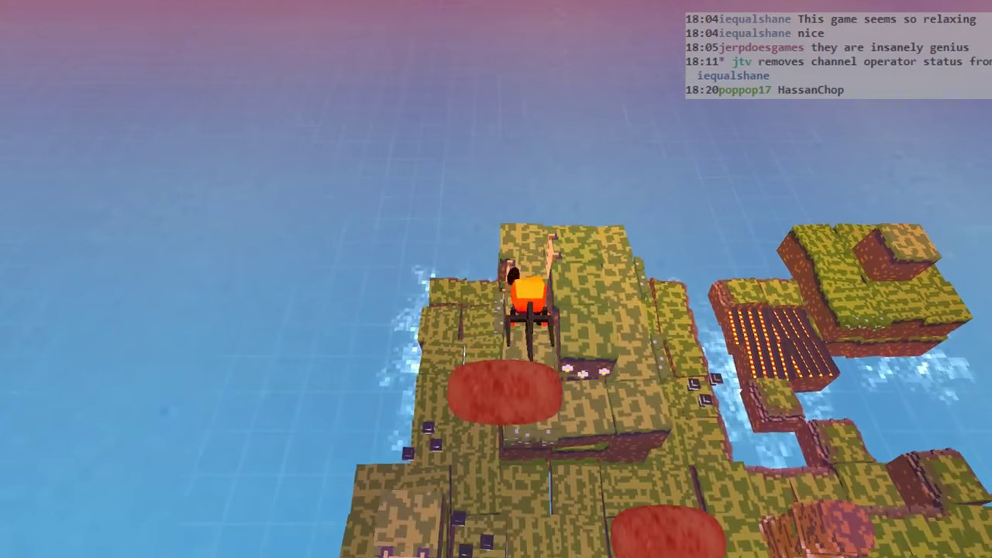
key("s")
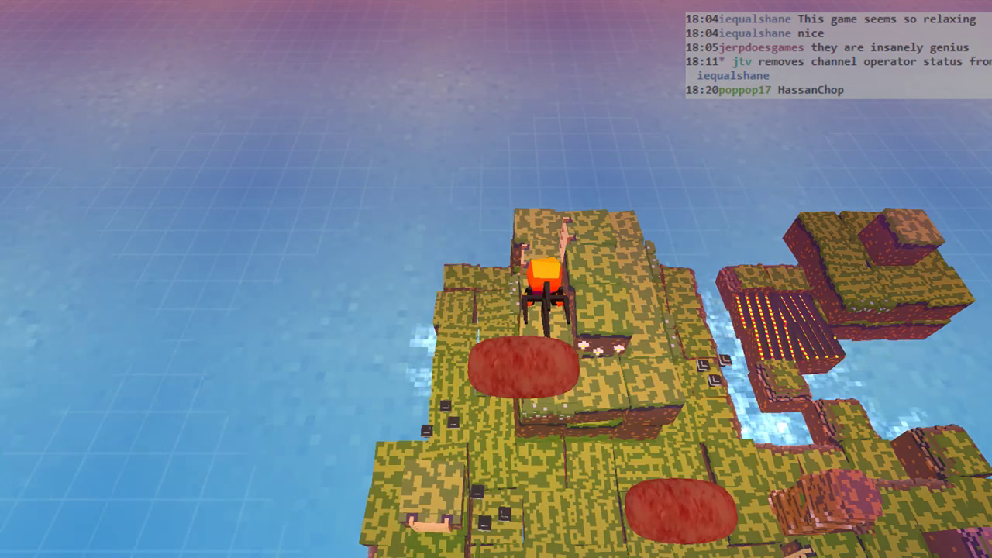
key("a")
key("d")
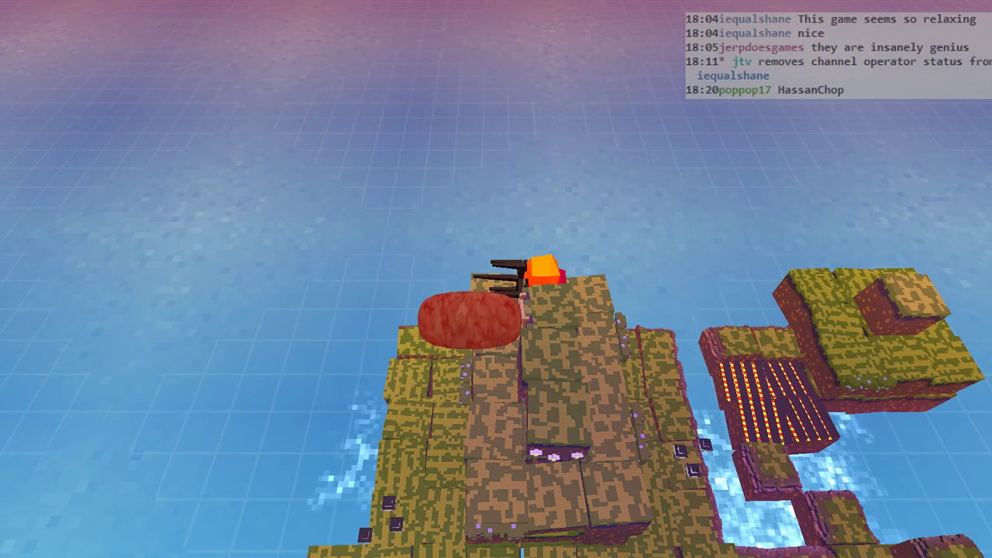
key("s")
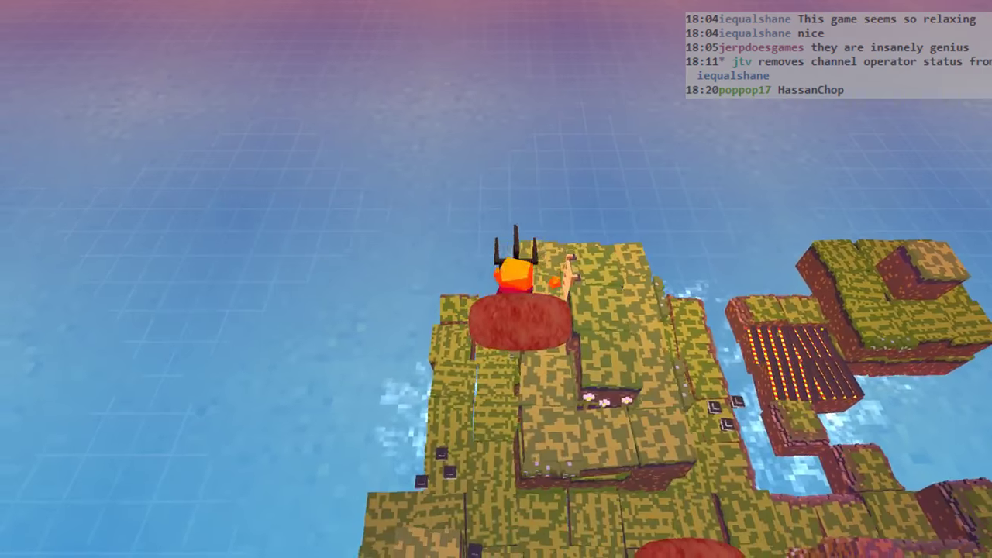
- Step between the two sausages and push the lower one forward a tile
key("s")
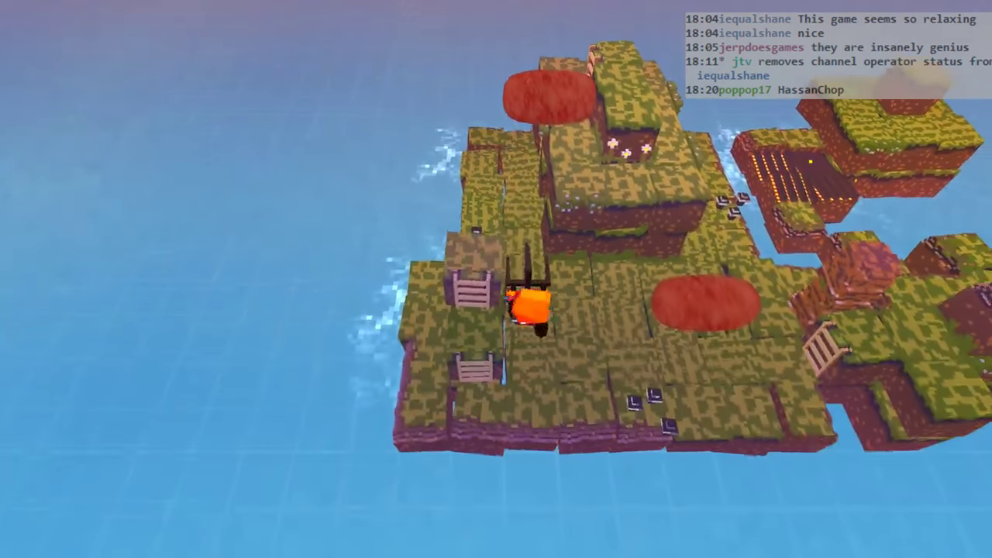
key("d")
key("d")
key("w")
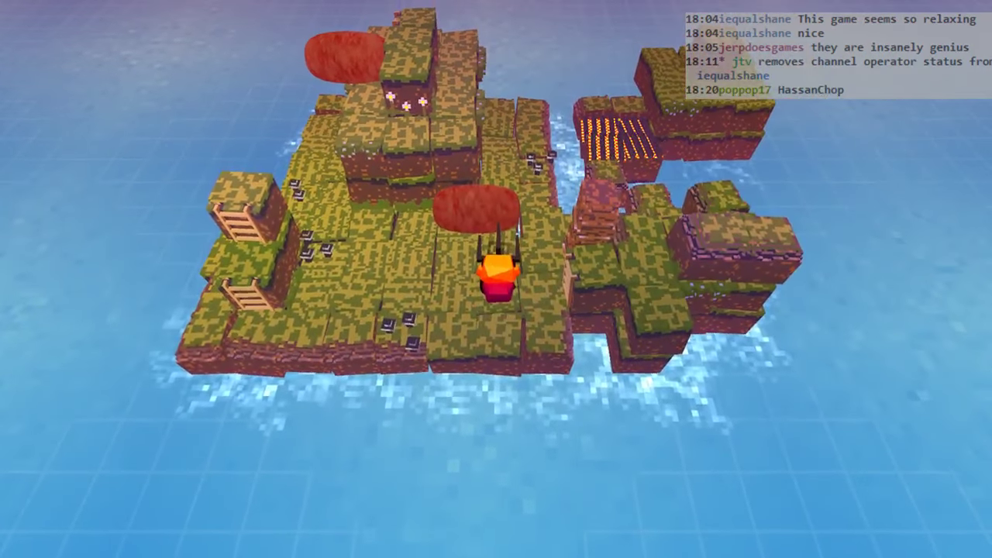
key("w")
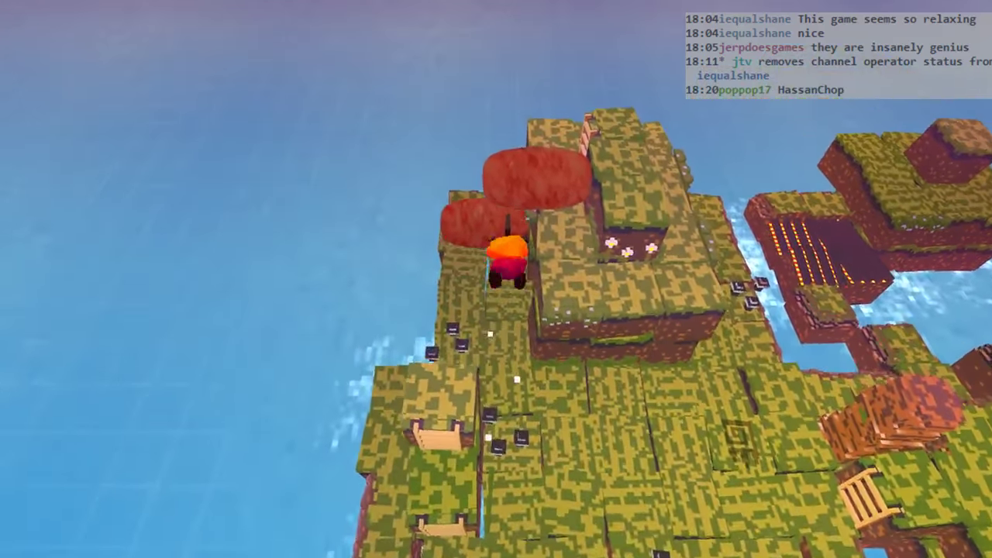
key("w")
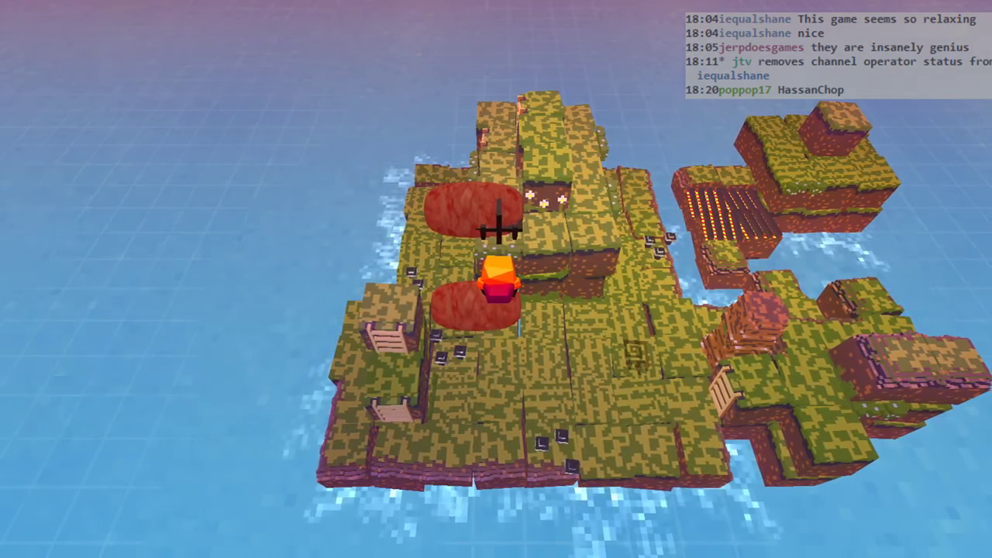
key("s")
- Walk around below the lower sausage, past the grass tufts and back
key("a")
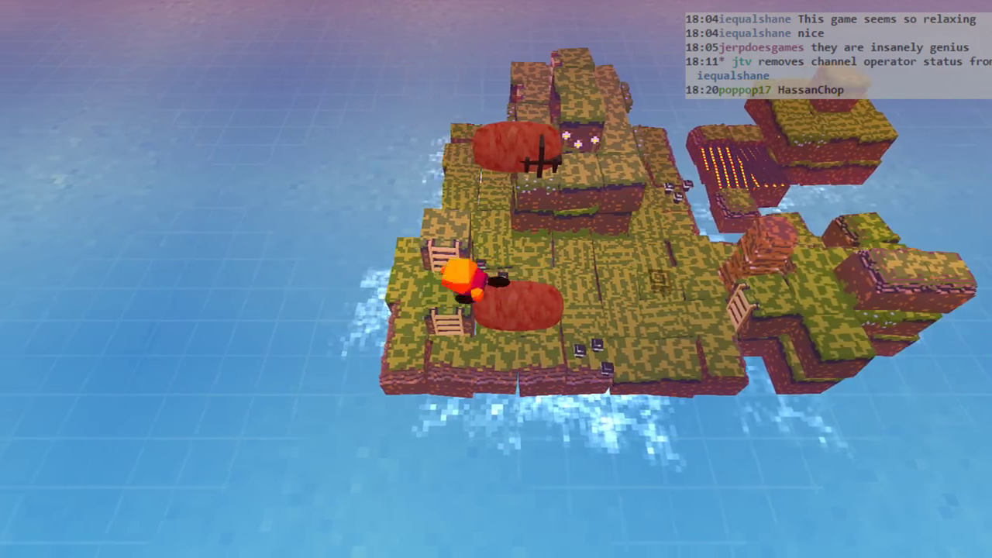
key("s")
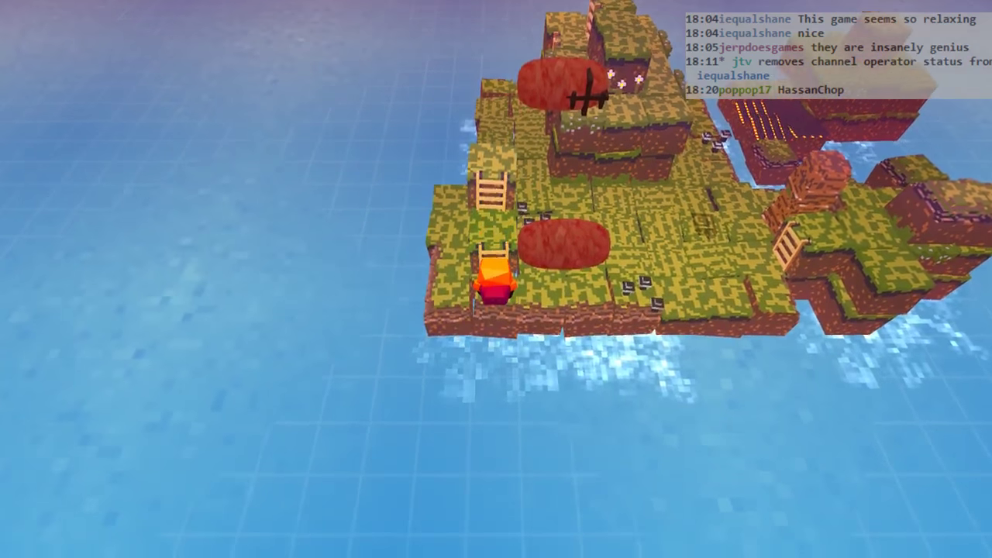
key("d")
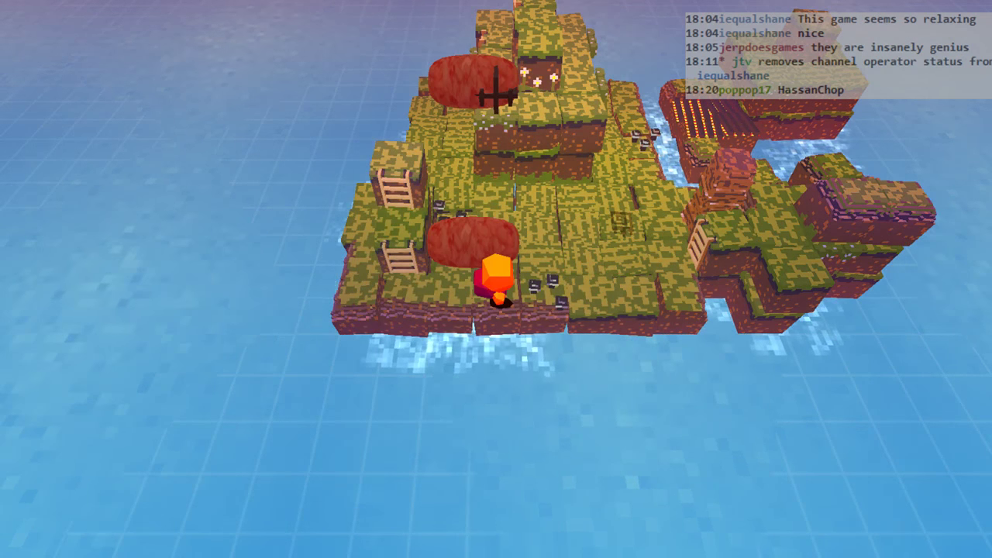
key("d")
key("d")
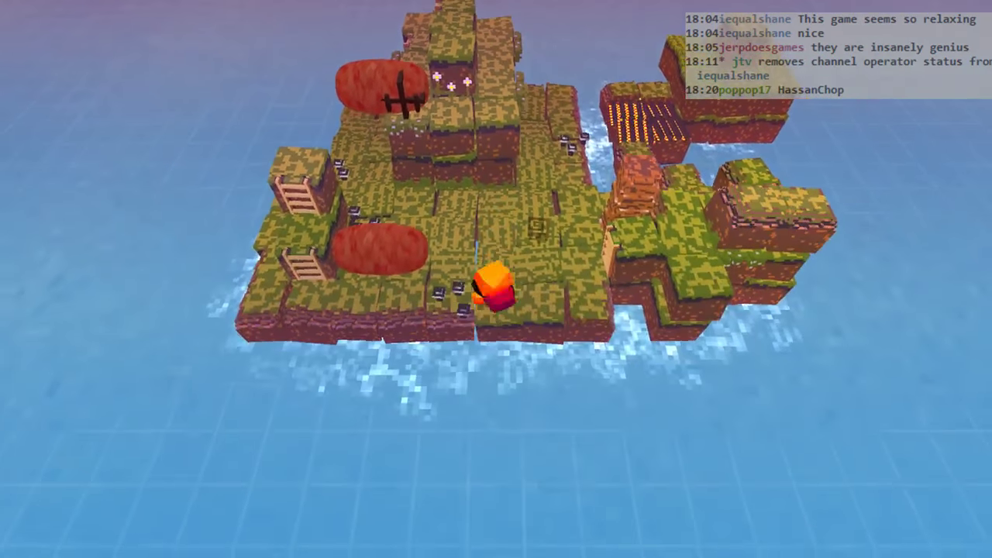
key("a")
key("a")
key("w")
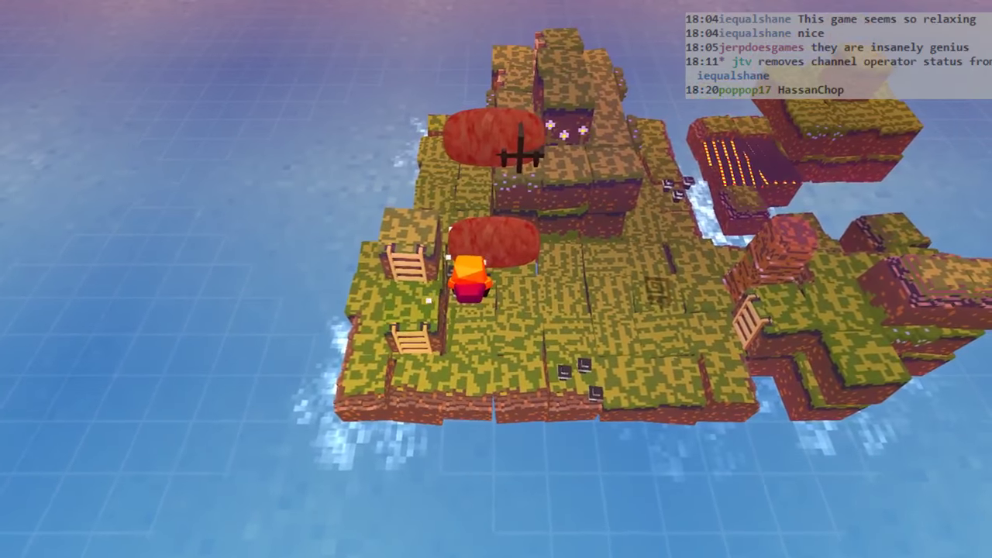
key("s")
key("a")
- Walk north up the island's left edge to stand just above the upper sausage
key("w")
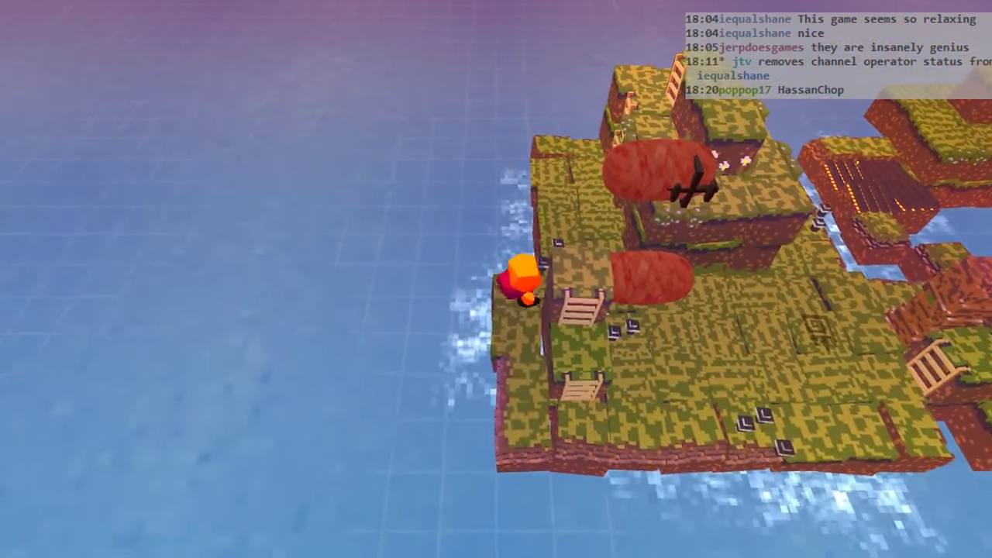
key("w")
key("w")
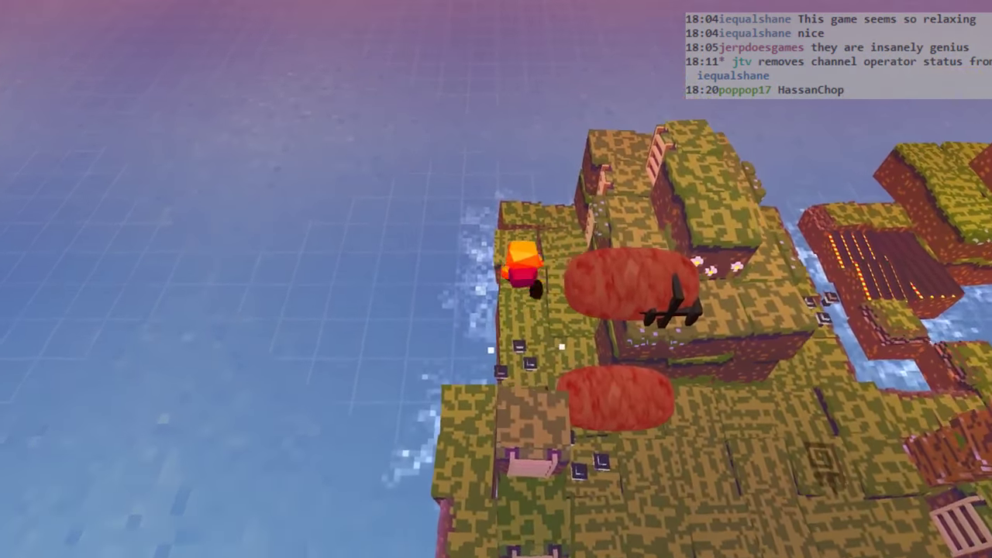
key("w")
key("d")
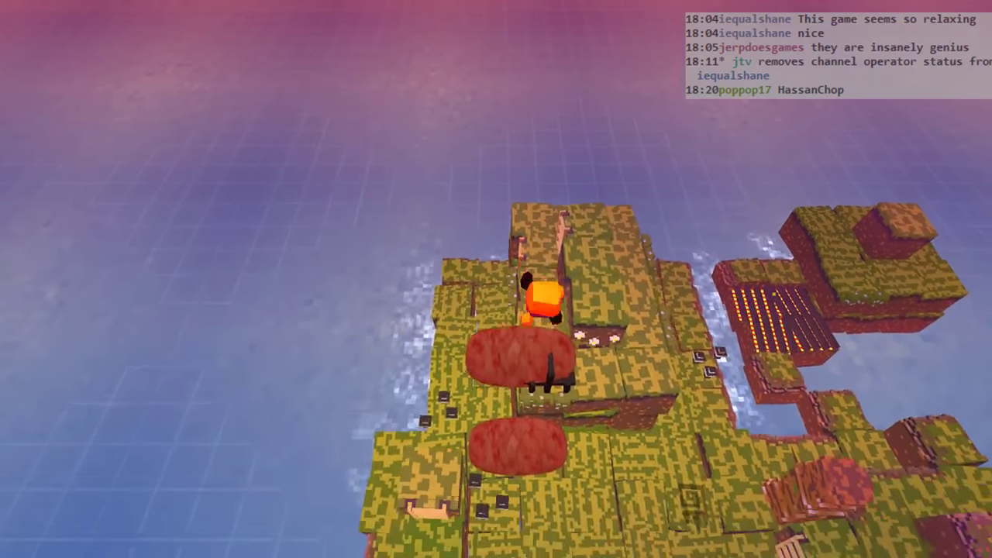
- Skewer the upper sausage and roll it on top of the lower one, then return south
key("s")
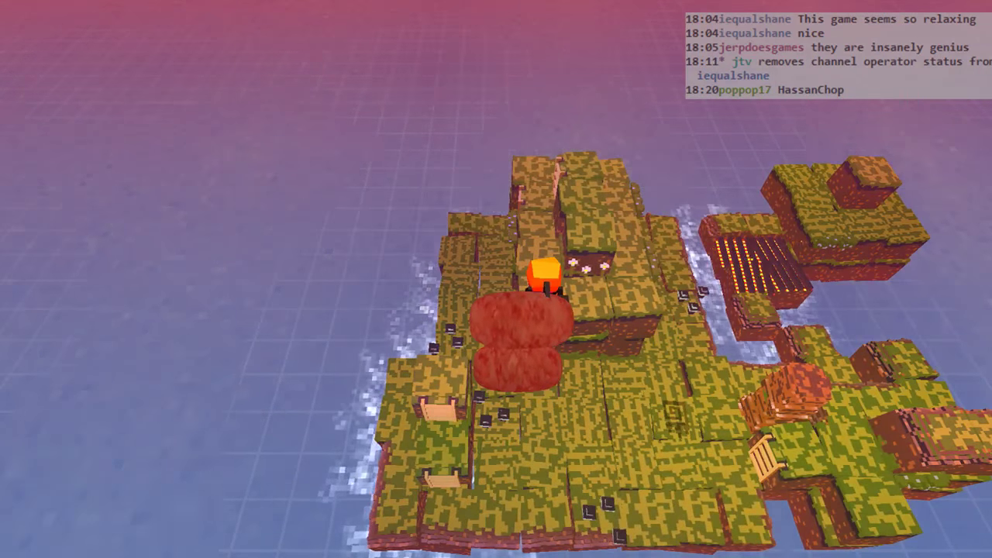
key("w")
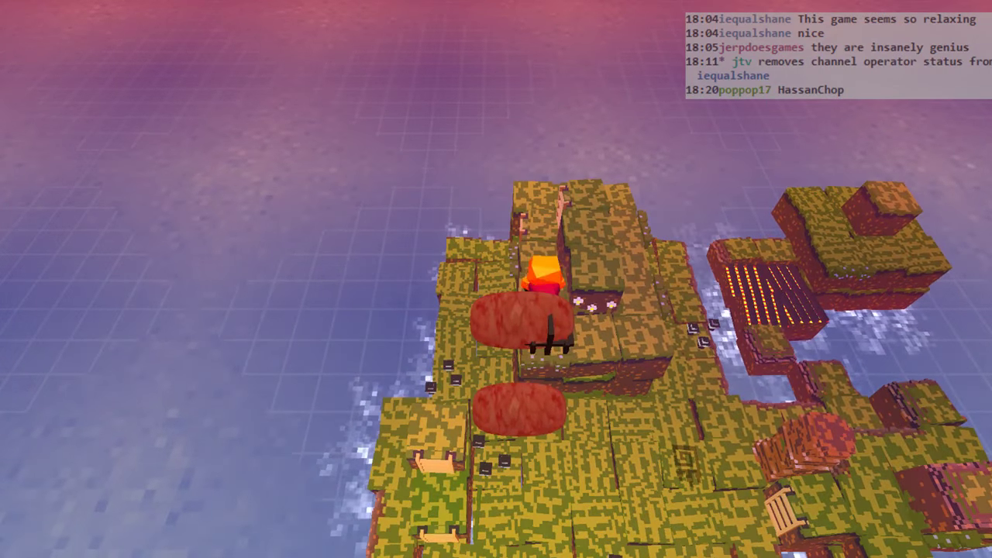
key("s")
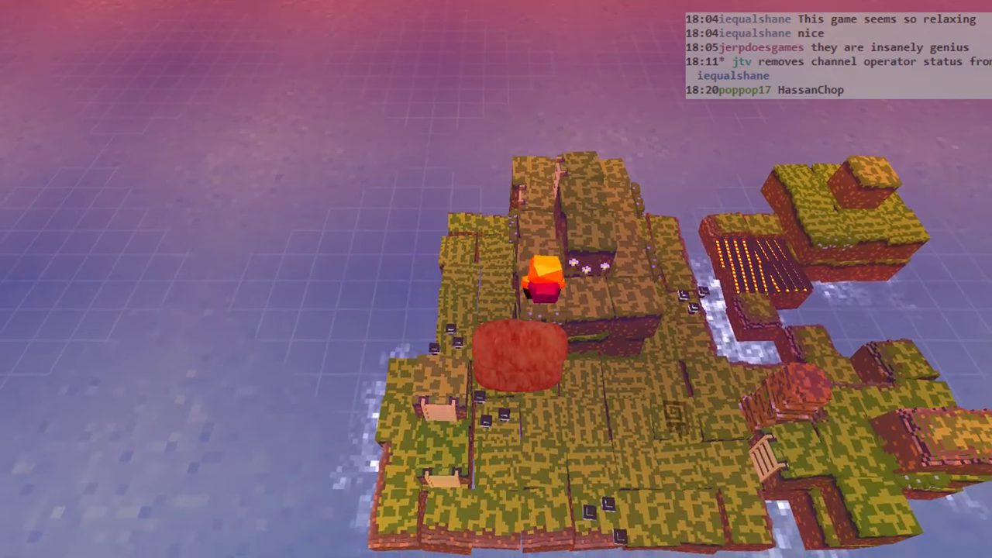
key("w")
key("w")
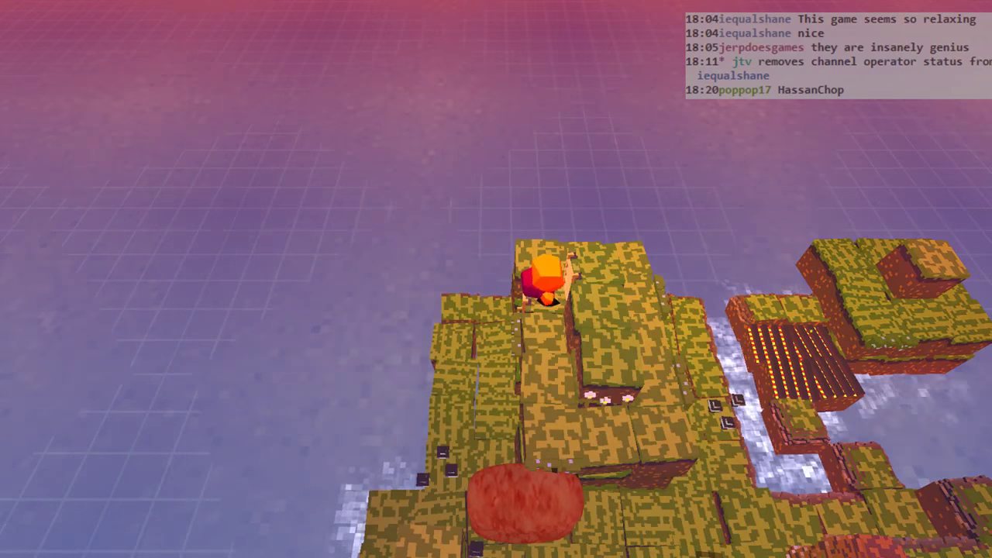
key("s")
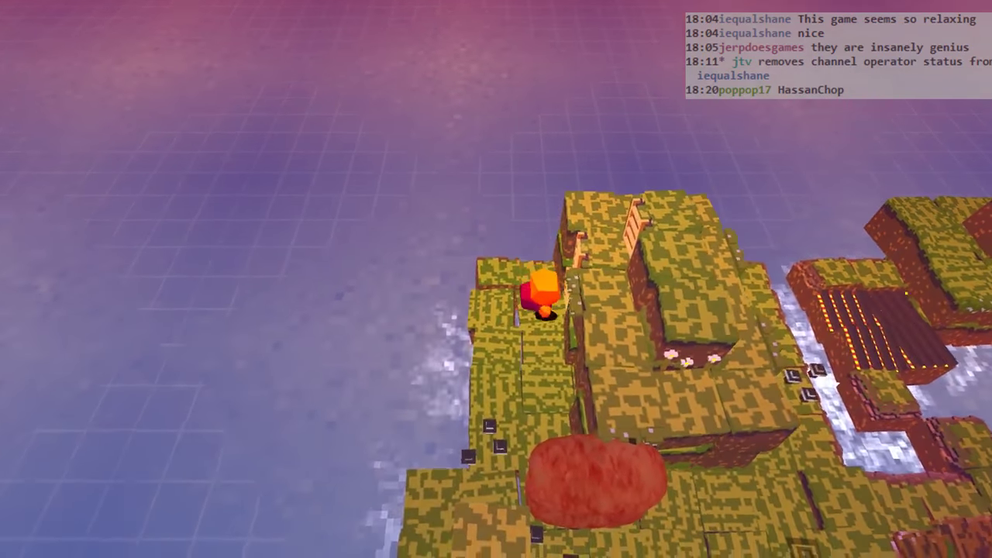
key("s")
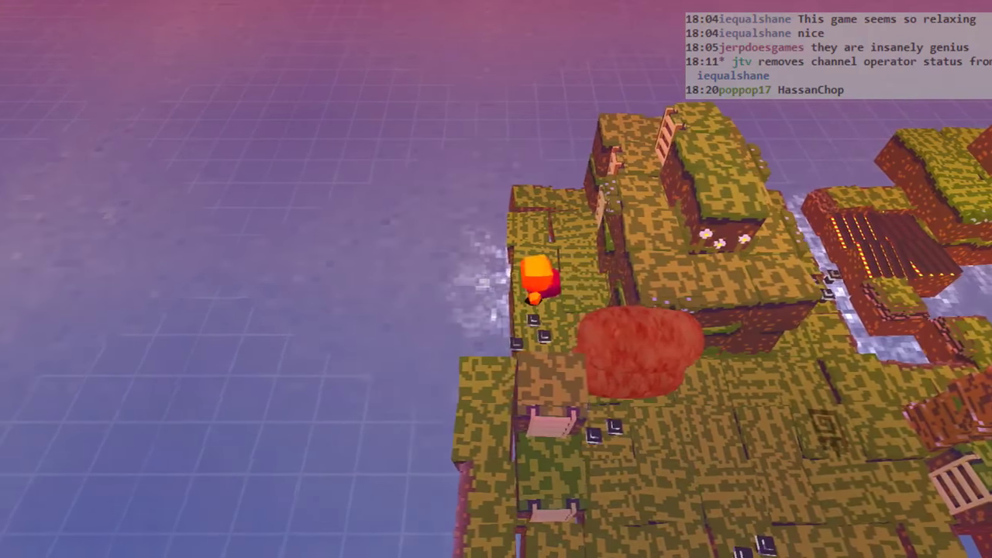
key("s")
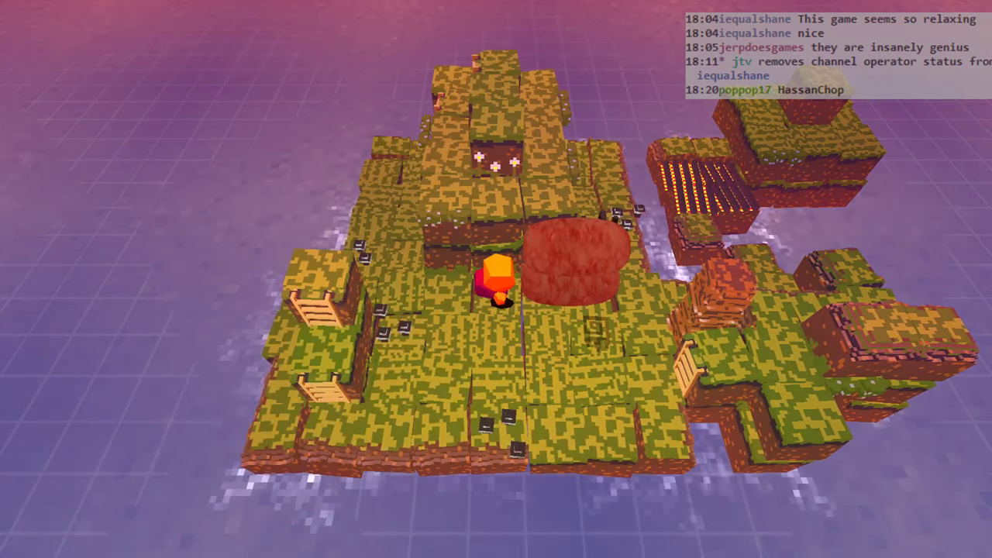
- Skewer the sausage stack from the south, push it north onto the grill, then step east and back
key("d")
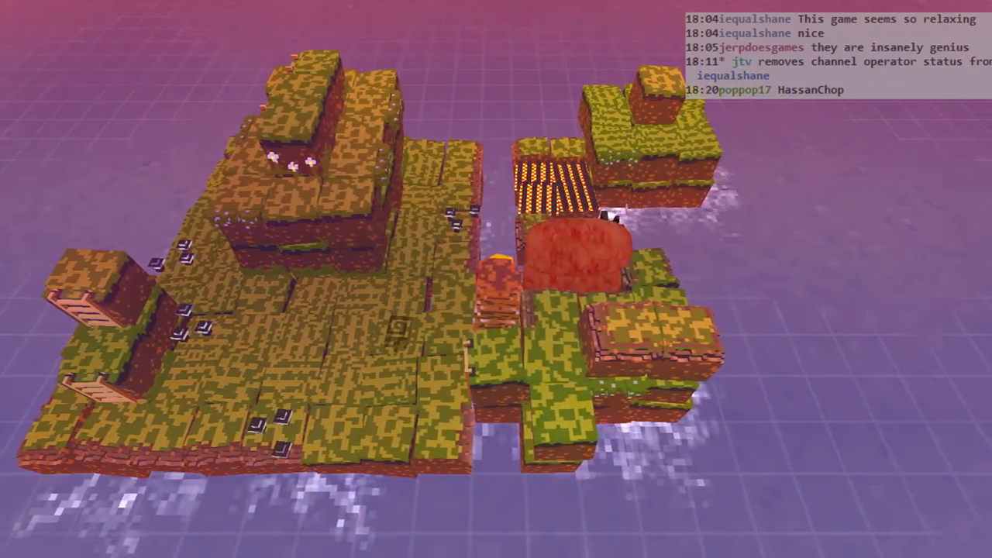
key("d")
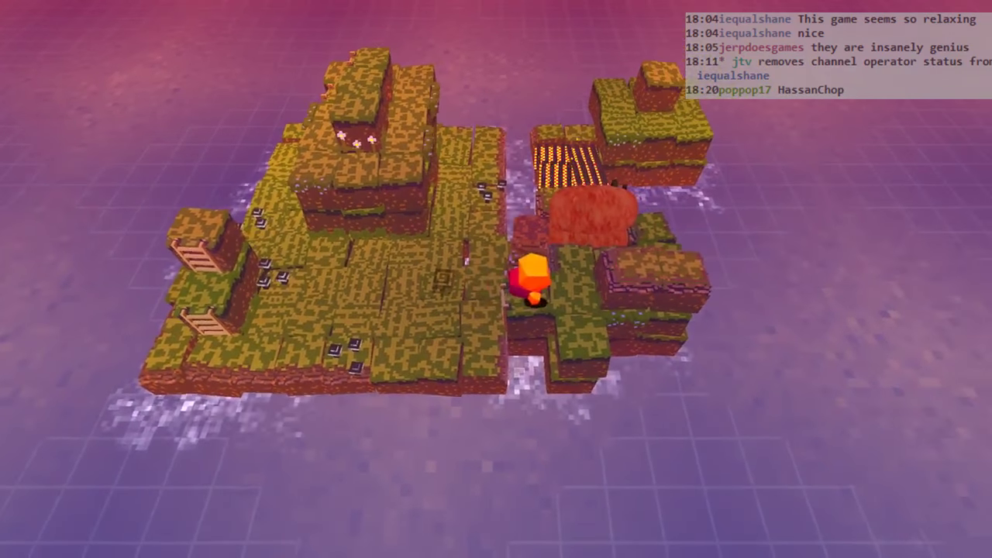
key("w")
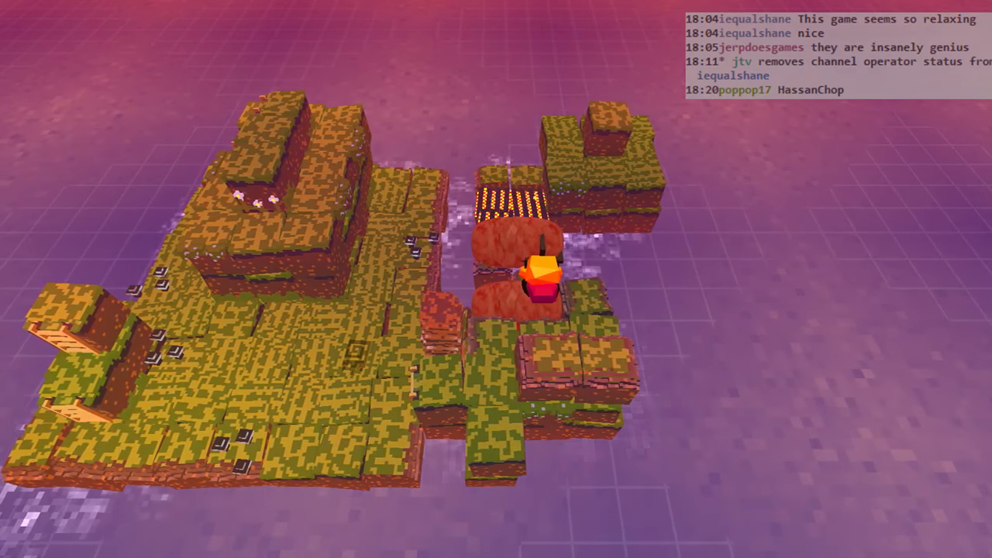
key("w")
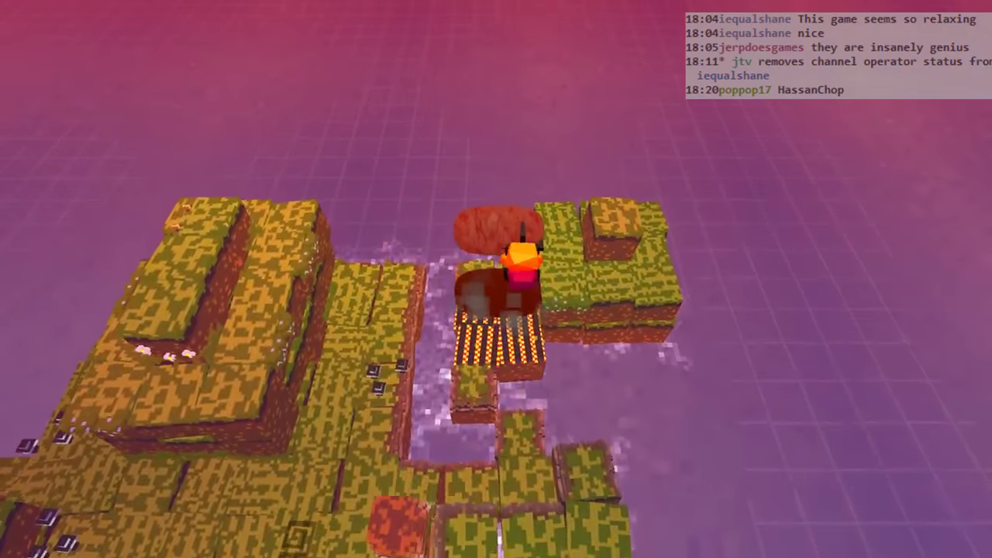
key("d")
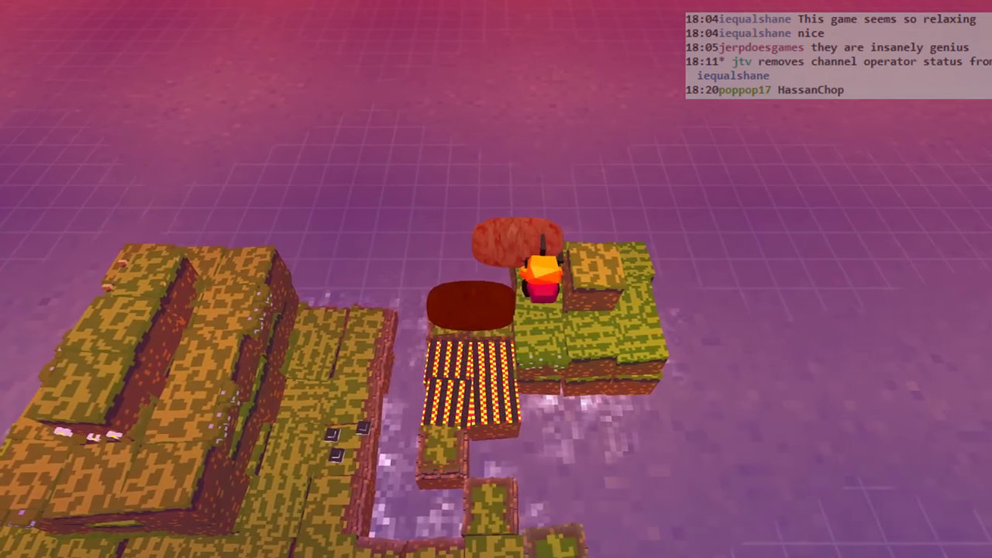
key("s")
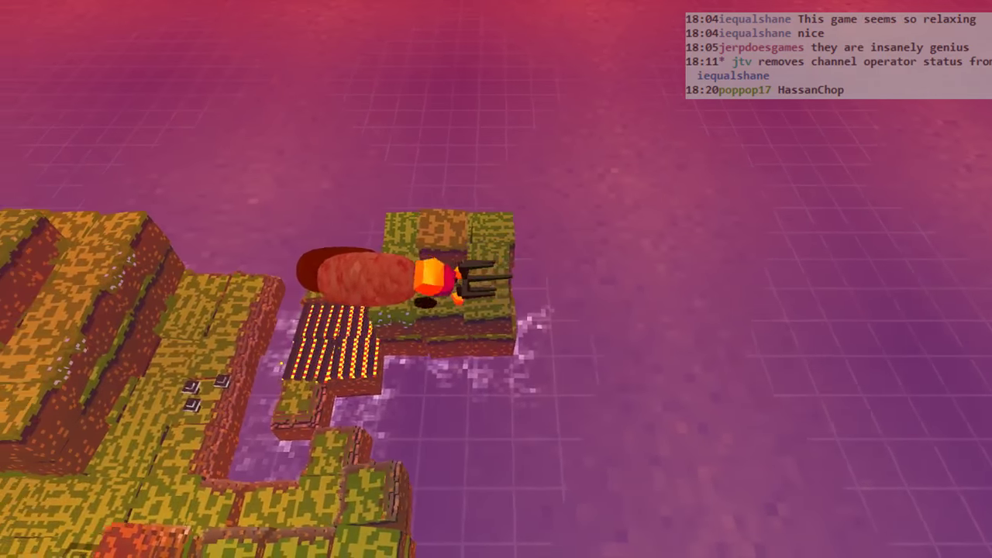
- Roll the sausage over on the grill with the fork, uncovering the grill
key("Left")
key("Up")
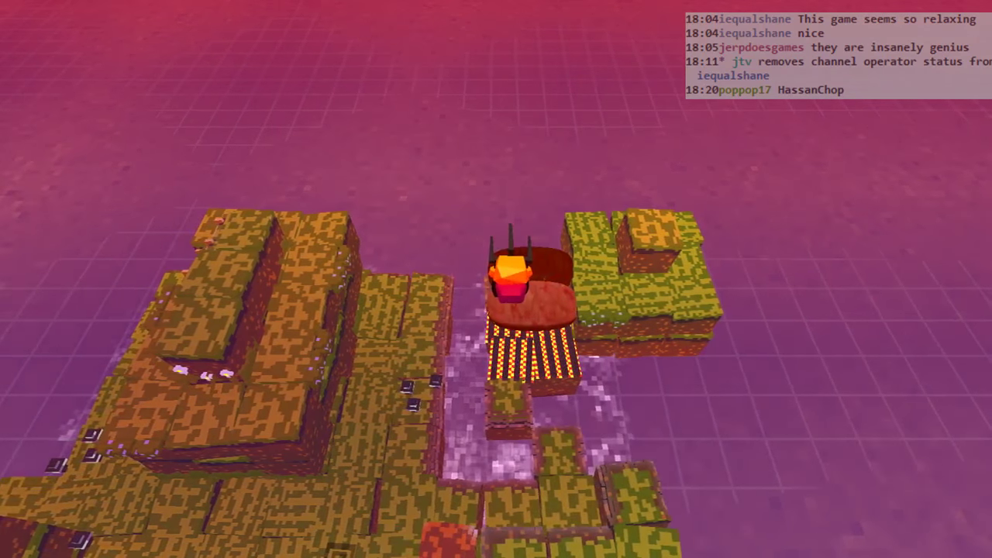
key("Right")
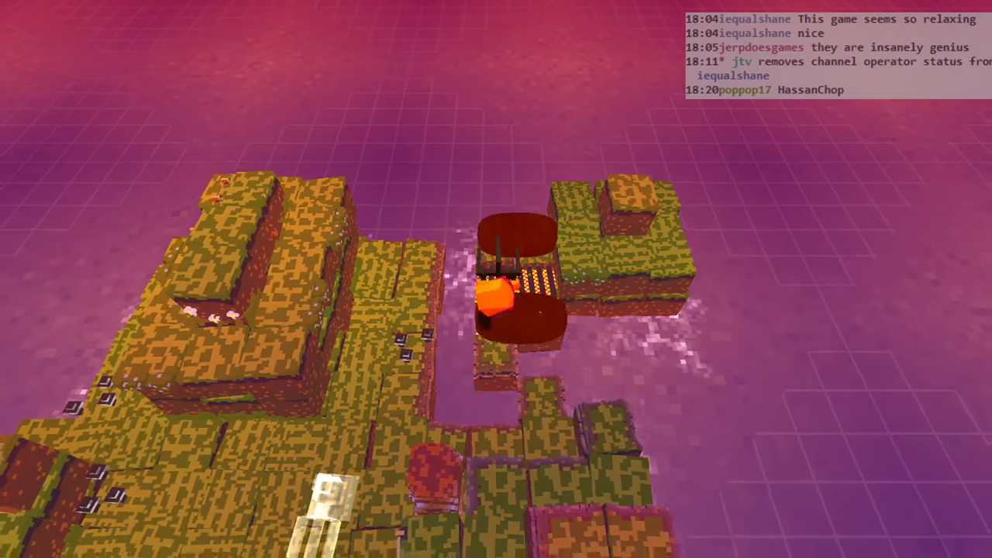
key("Down")
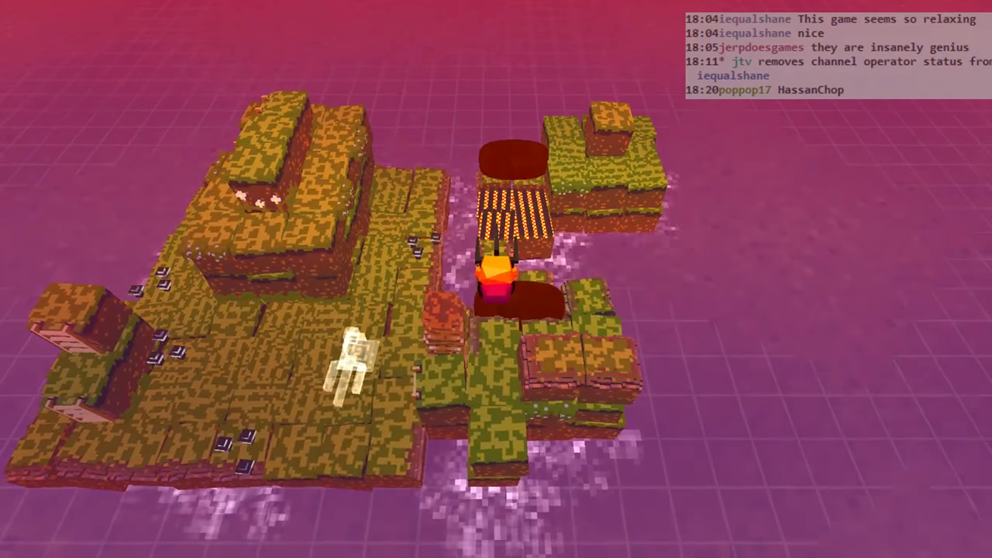
key("Right")
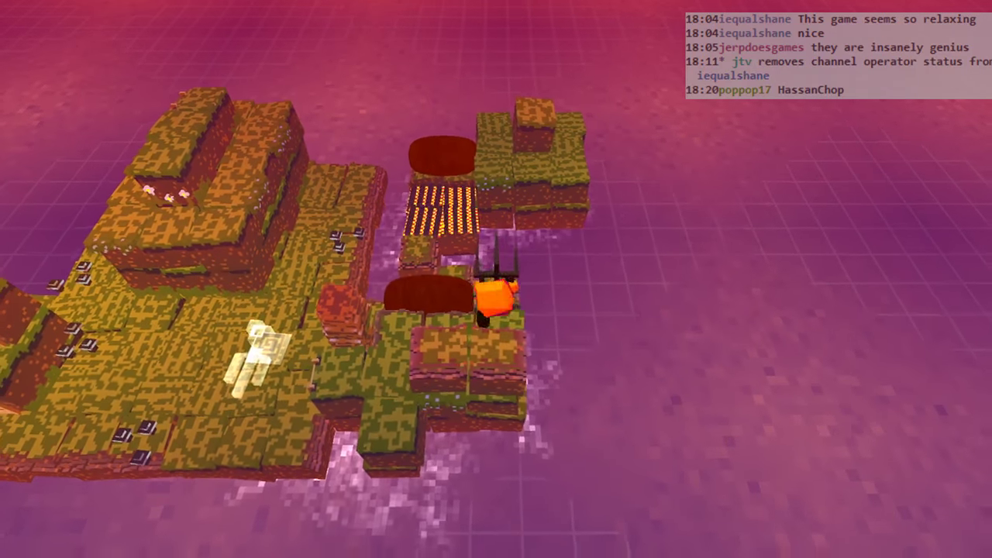
key("Left")
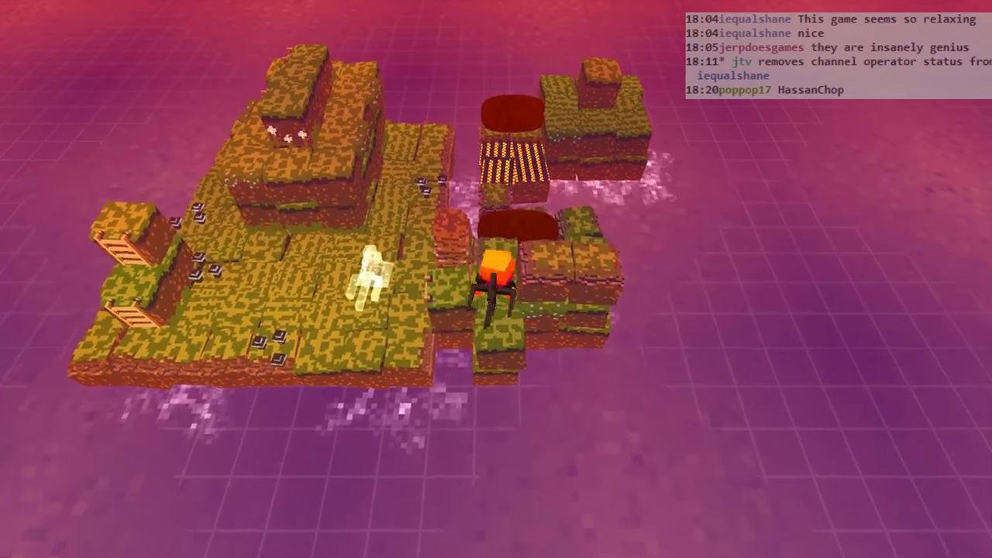
- Move left onto the main platform, point the fork down, and cook the last sausage
key("Left")
key("Down")
key("Left")
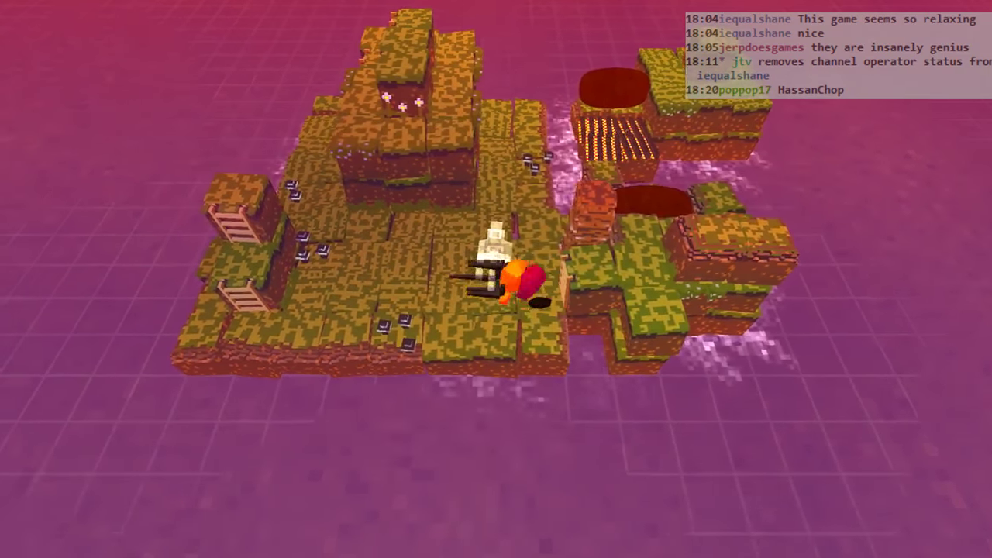
key("Left")
key("Down")
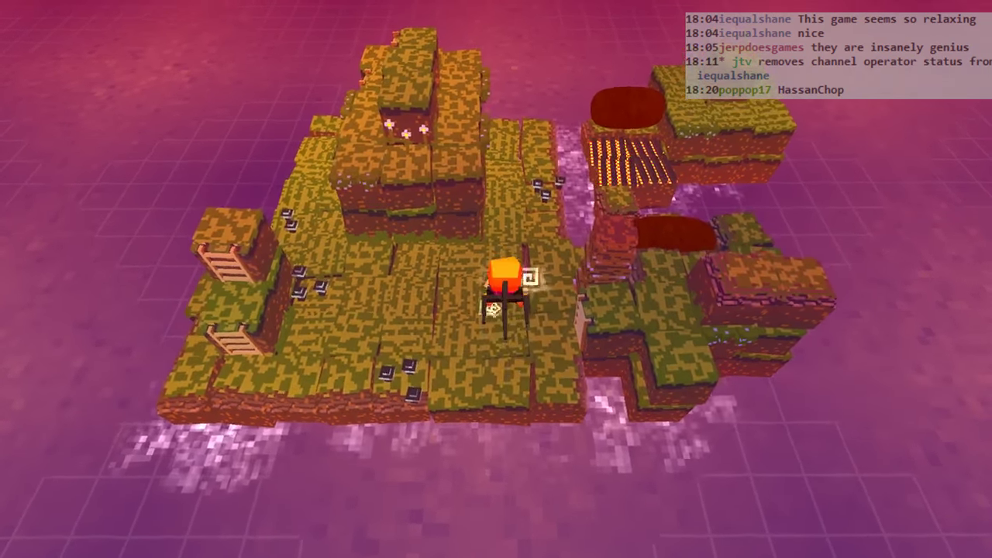
key("z")
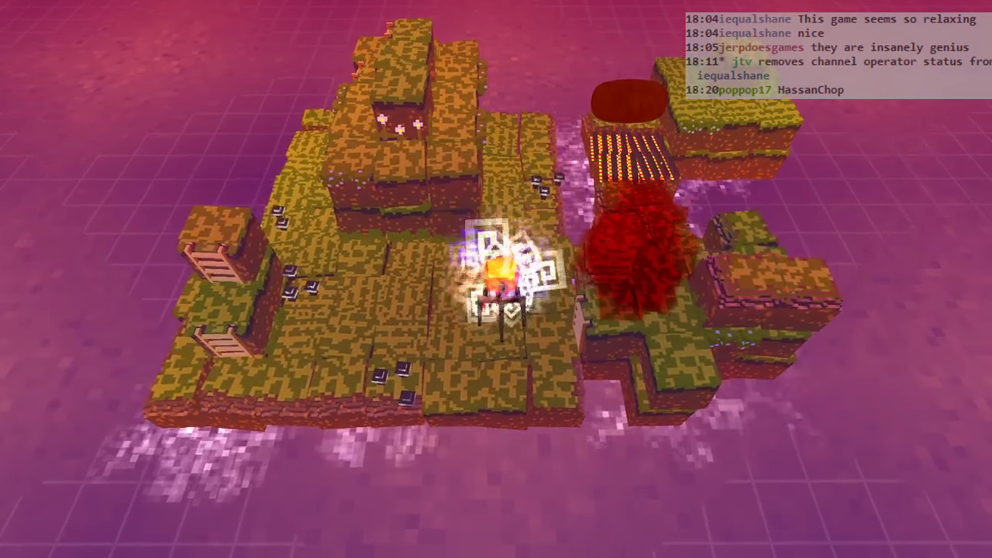